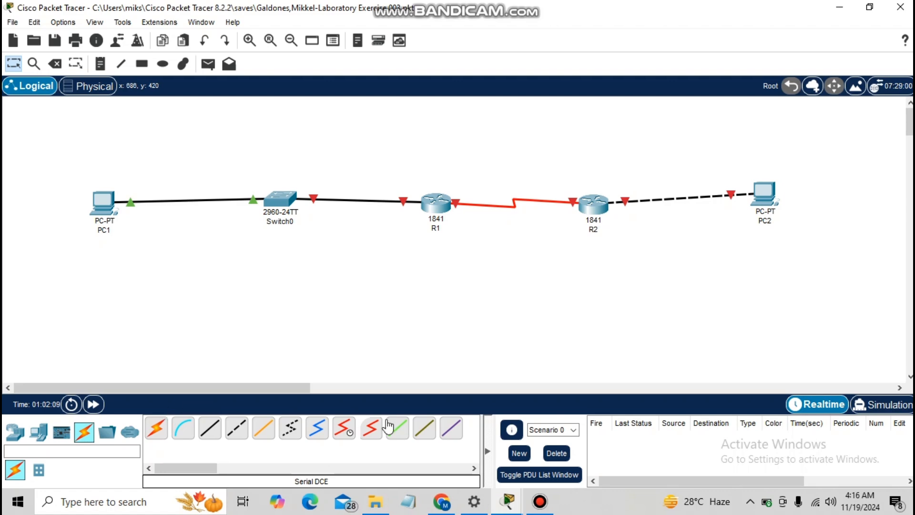
- Place R1's console beside the lab instructions and enter global configuration mode
left_click(451, 510)
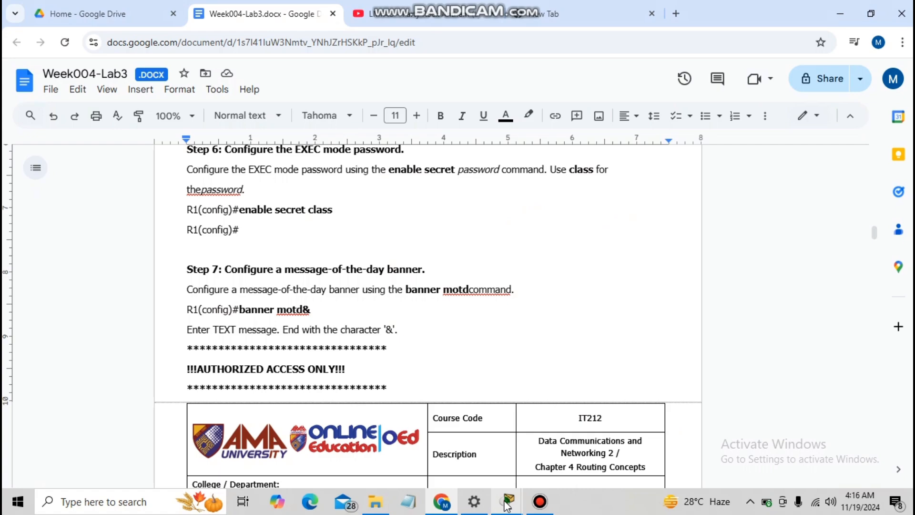
mouse_move(509, 503)
left_click(555, 472)
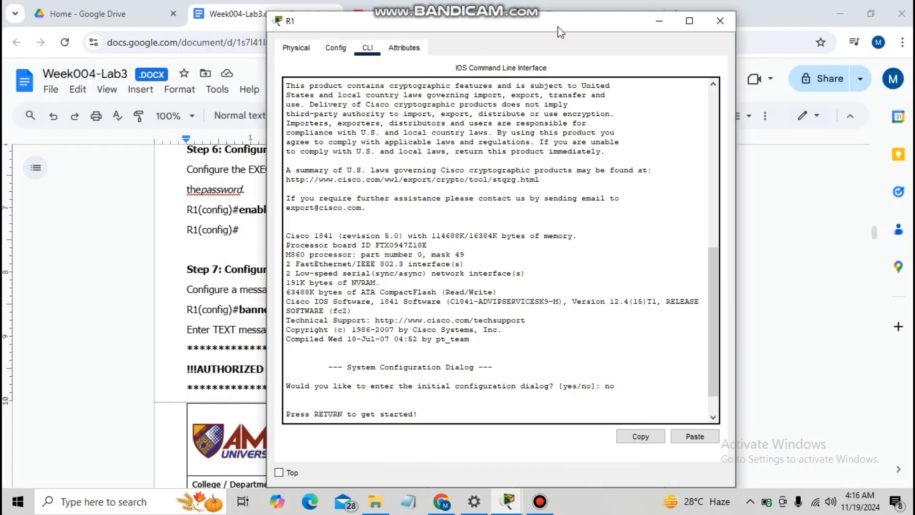
left_click_drag(557, 27, 696, 21)
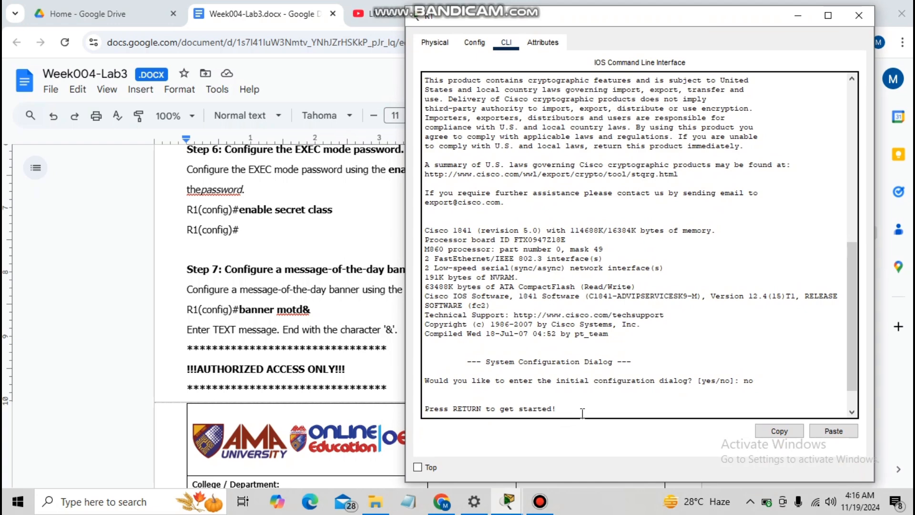
key("Return")
key("Return")
key("Return")
type("enab")
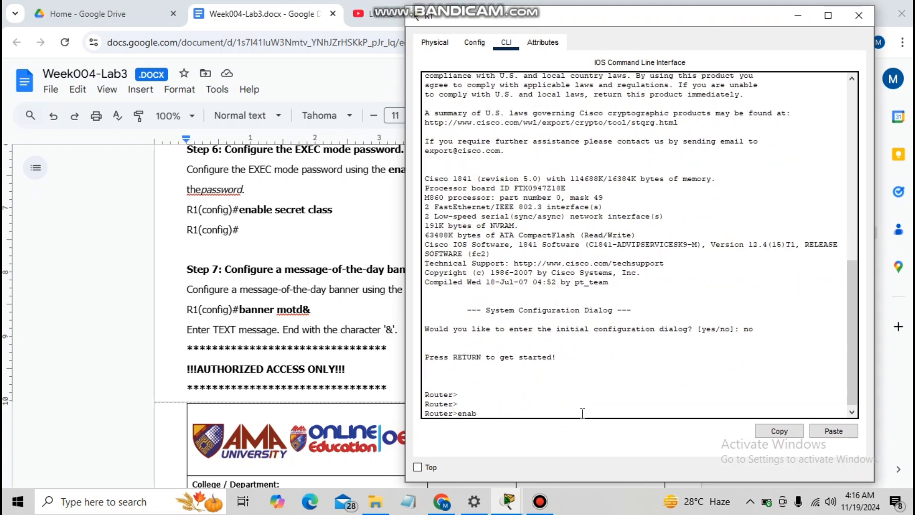
type("le")
key("Return")
type("co")
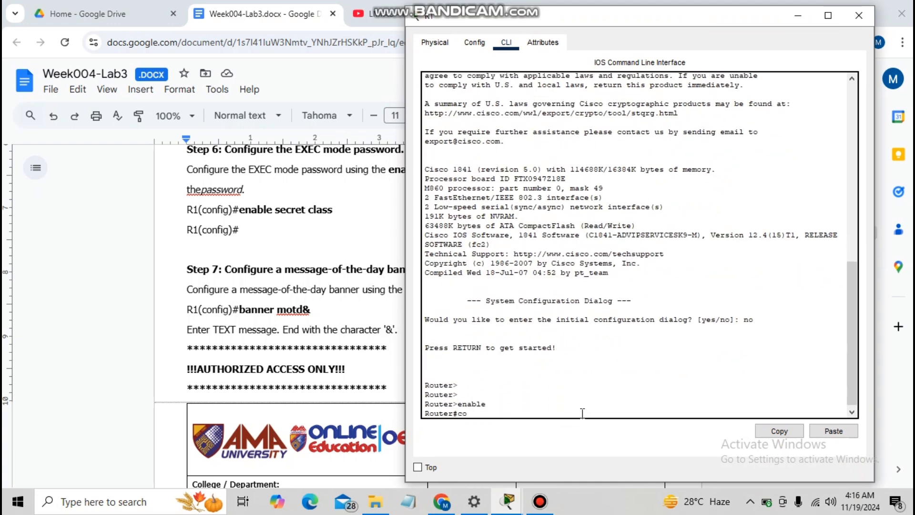
type("nfig t")
key("Return")
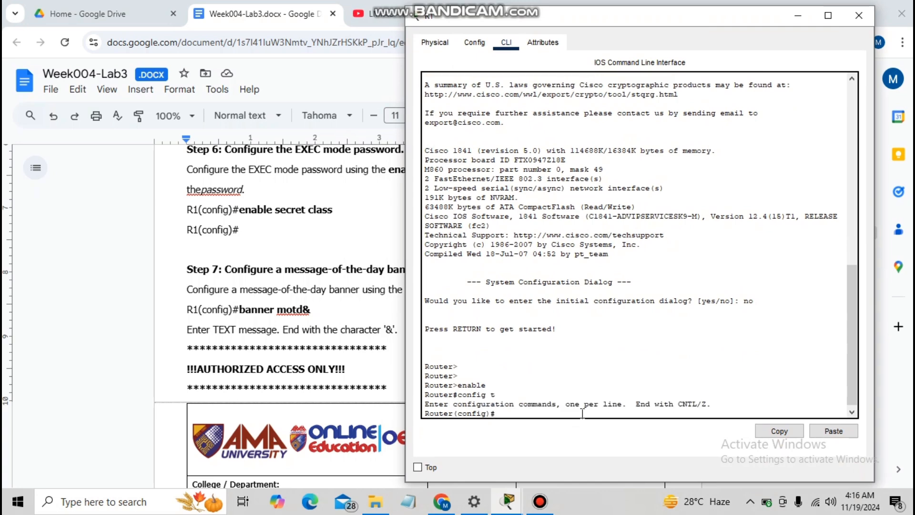
- Set the router hostname to R1 and disable DNS domain lookup
type("hostname R1")
key("Return")
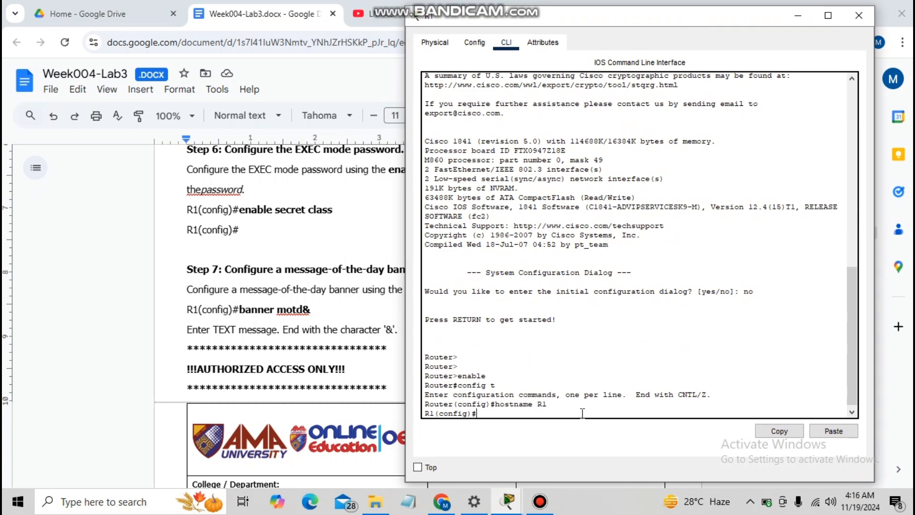
type("no ip domain-lookup")
key("Return")
- Set R1's enable secret password and type the AUTHORIZED ACCESS ONLY banner motd
type("enable sc")
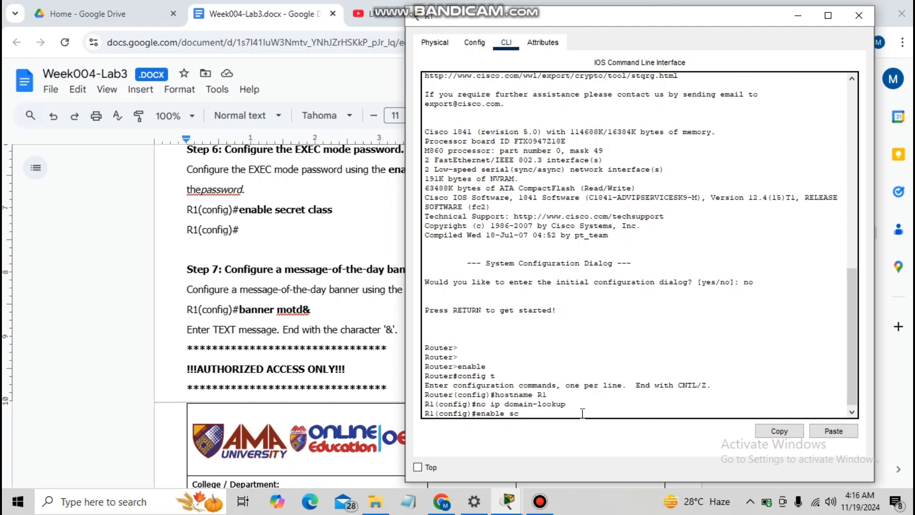
key("BackSpace")
type("ecret class")
key("Return")
type("ba")
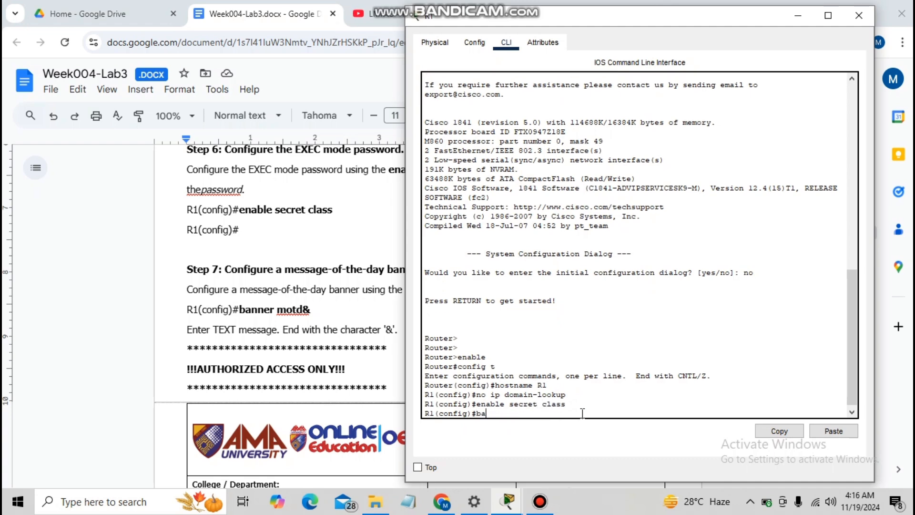
type("nner motd &*****!!!AUTHORIZED ACCES")
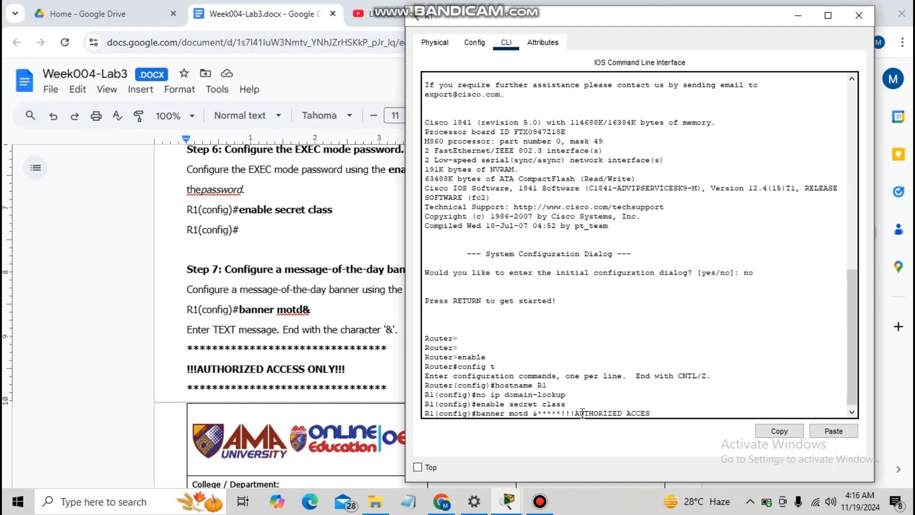
type("S ONLY!!!*****&")
- Apply the banner and require a password login on console line 0
key("Return")
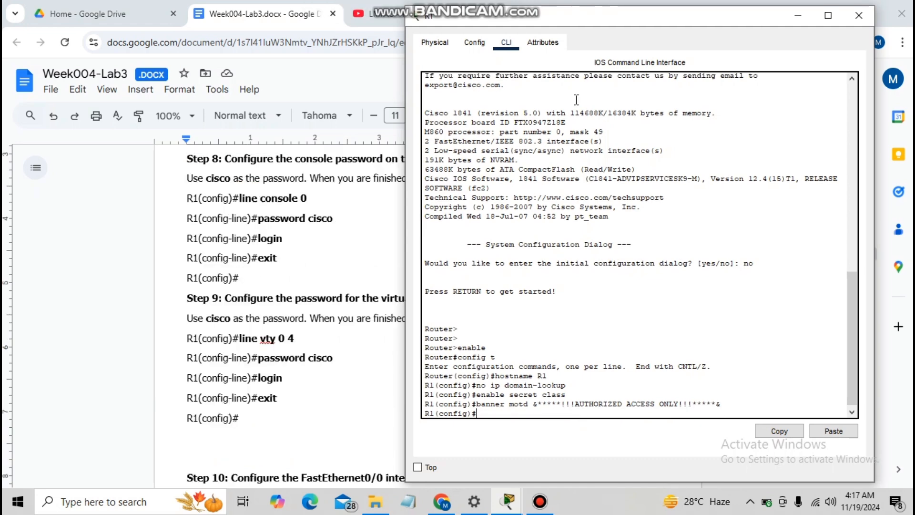
type("line console 0")
key("Return")
type("password cisco")
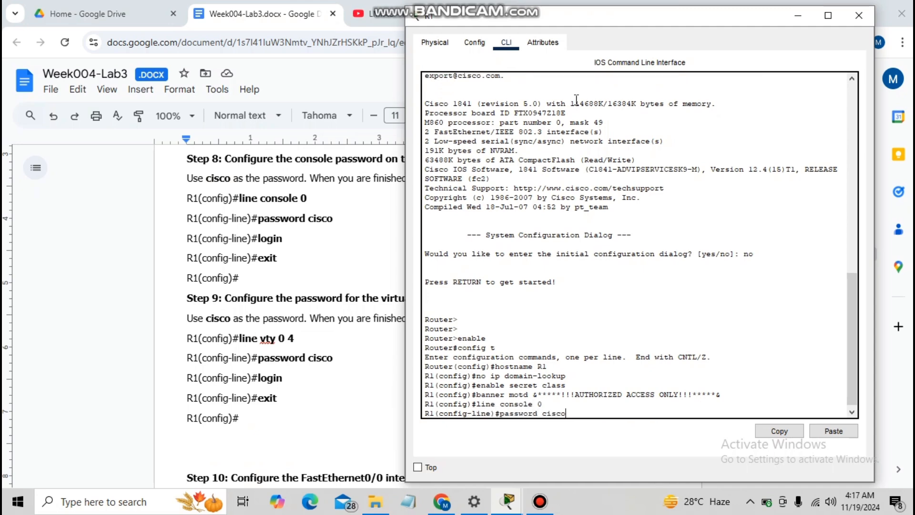
key("Return")
type("login")
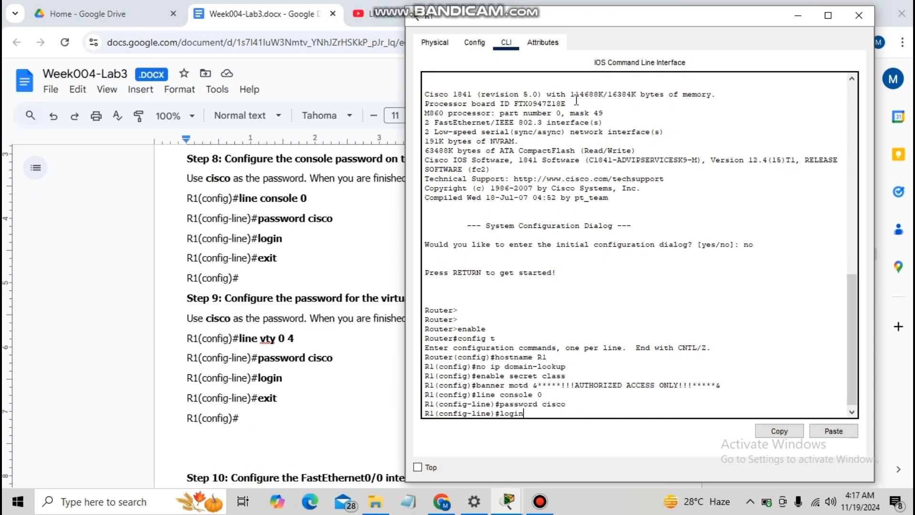
key("Return")
type("exi")
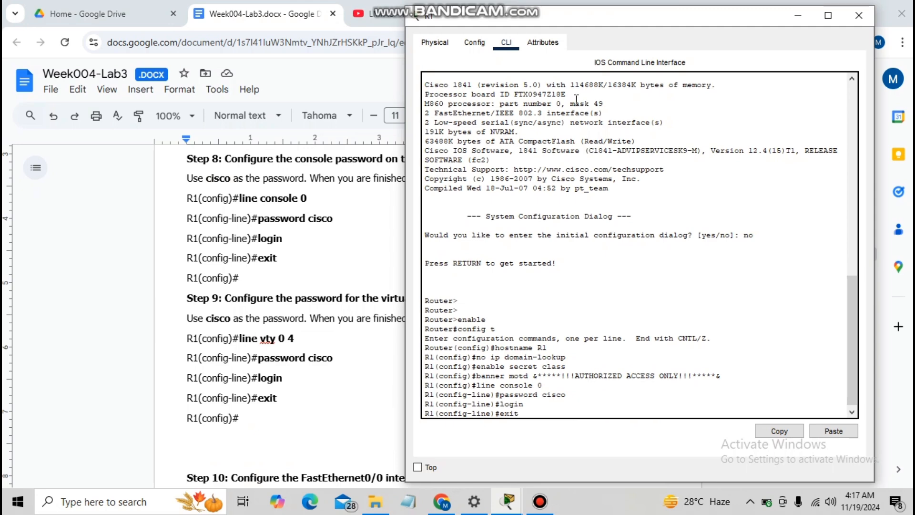
type("t")
key("Return")
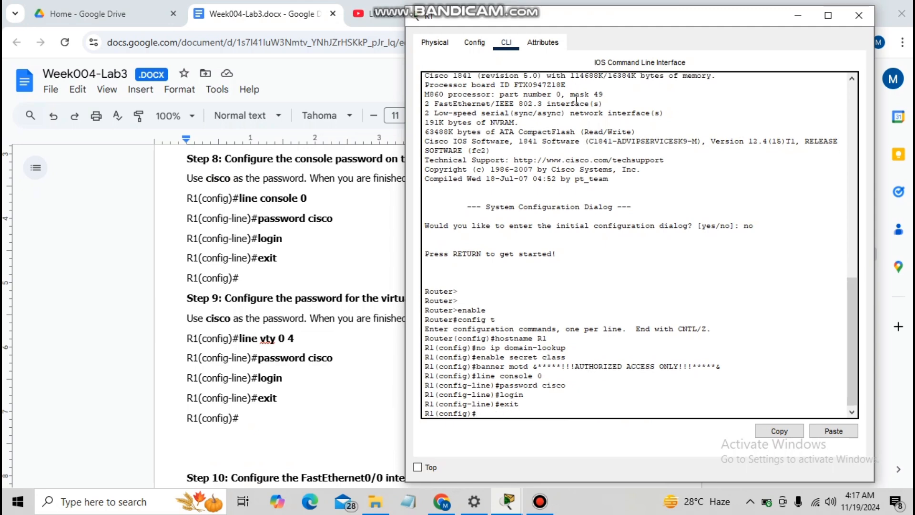
- Require a password login on vty lines 0 4 and return to global configuration
type("line vty 0 4")
key("Return")
type("passwor")
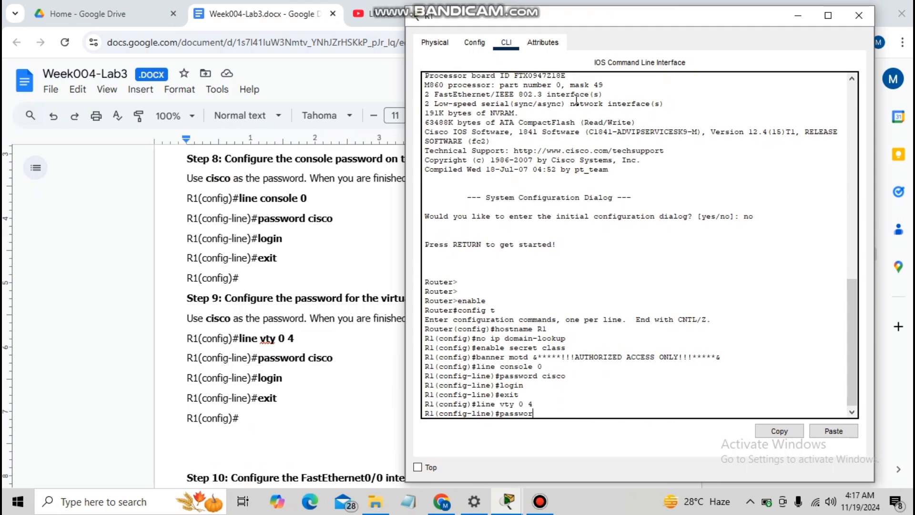
type("d cisco")
key("Return")
type("login")
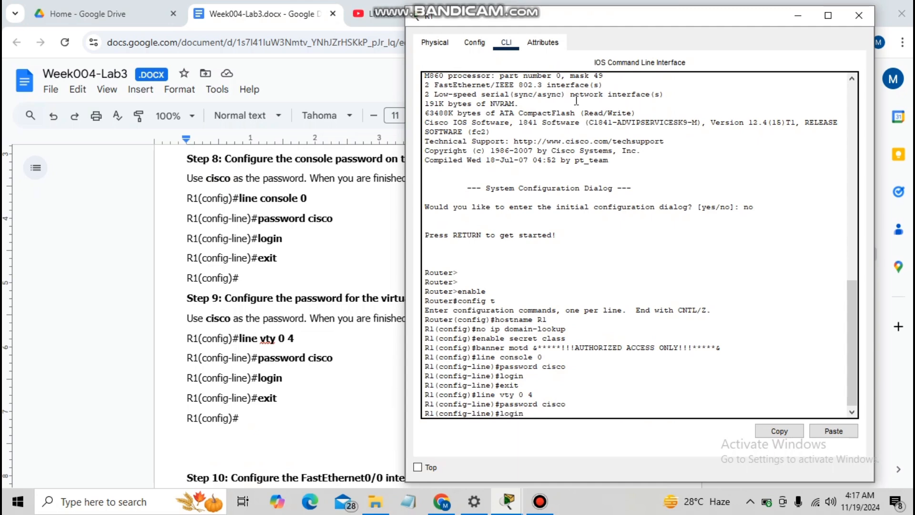
key("Return")
type("exi")
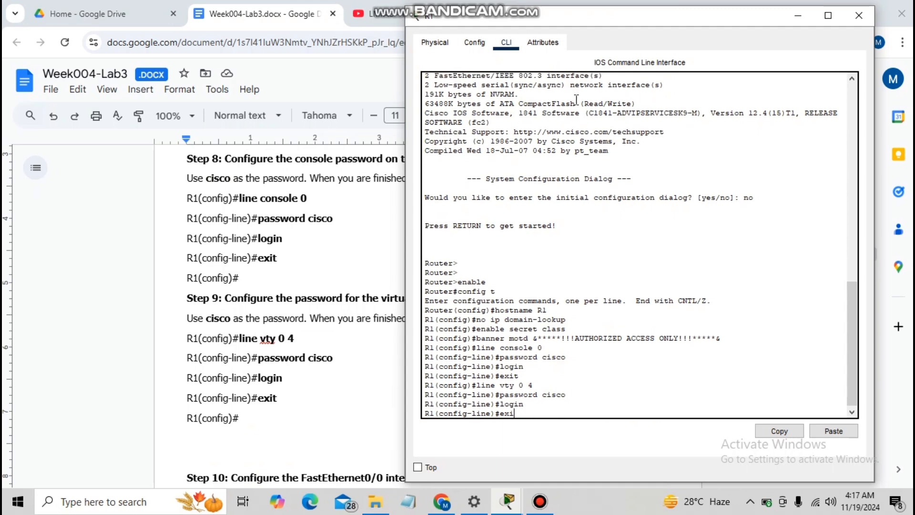
type("t")
key("Return")
- Enter interface configuration for R1's FastEthernet0/0
scroll(281, 310, "down", 6)
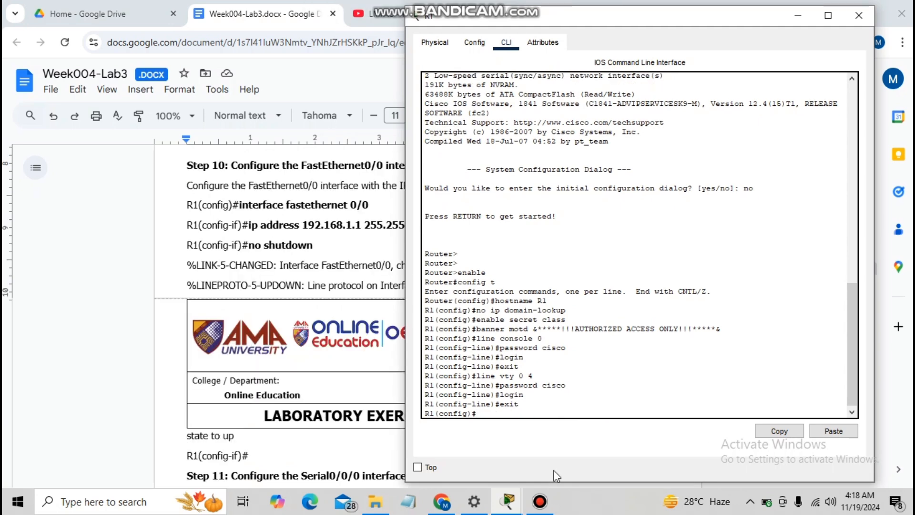
type("interface")
type(" fastether")
type("w")
type("et")
type(" 0/0")
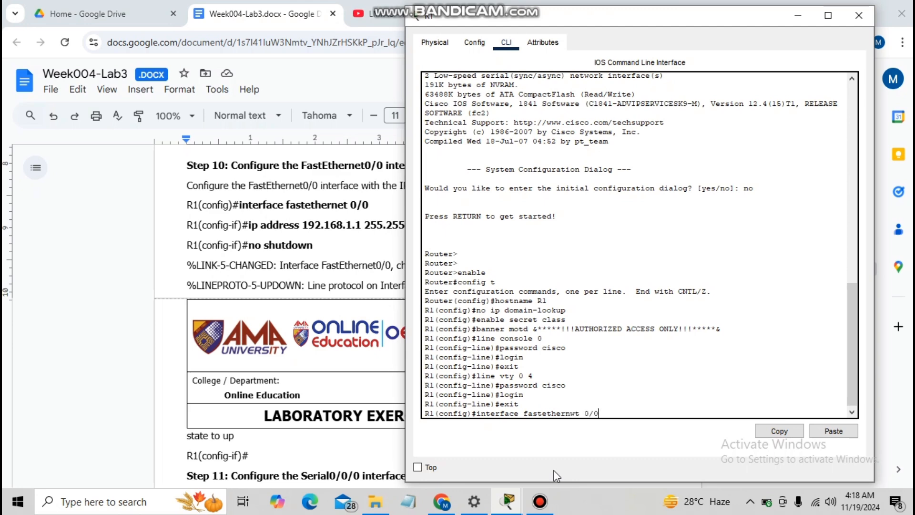
key("Left")
key("Left")
key("Left")
key("Left")
key("BackSpace")
key("BackSpace")
type("et")
key("Return")
- Assign 192.168.1.1 255.255.255.0 to FastEthernet0/0 and bring it up with no shutdown
type("ip")
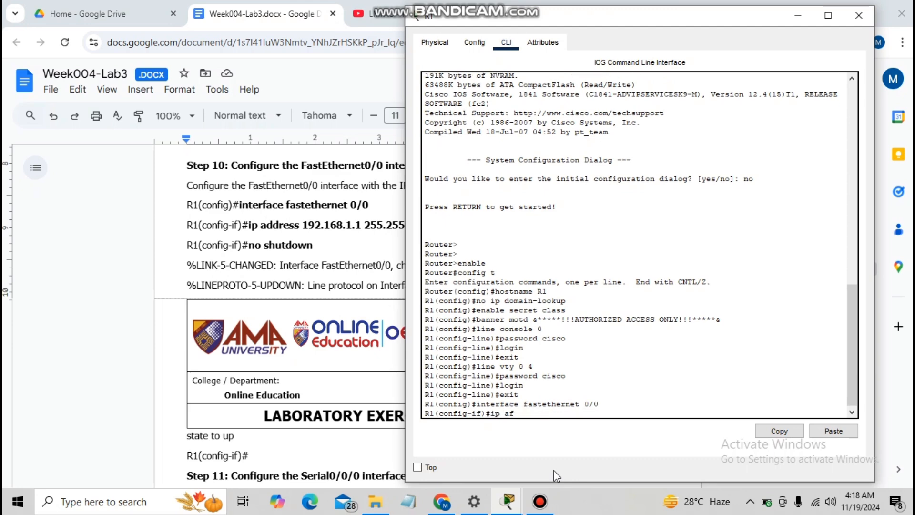
type(" af")
key("BackSpace")
type("ddress 192.168.1.1 255.255.255")
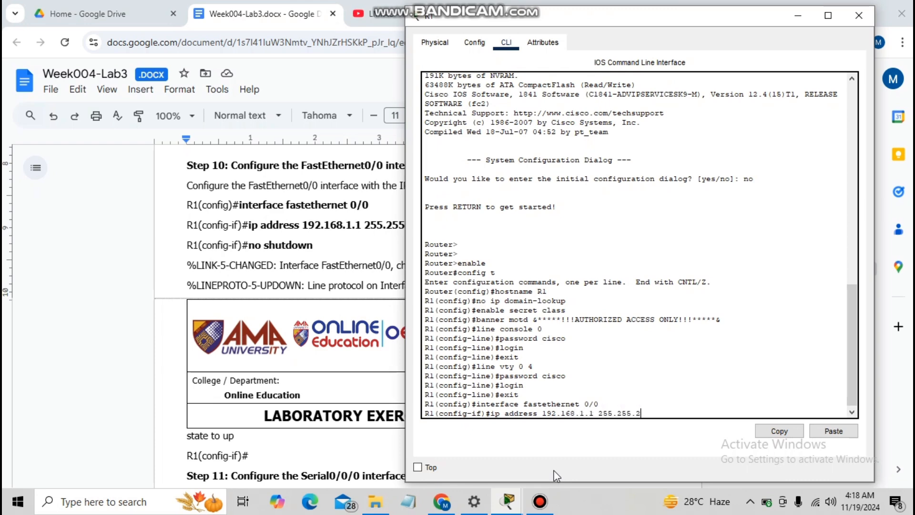
type(".0")
key("Return")
type("no shut")
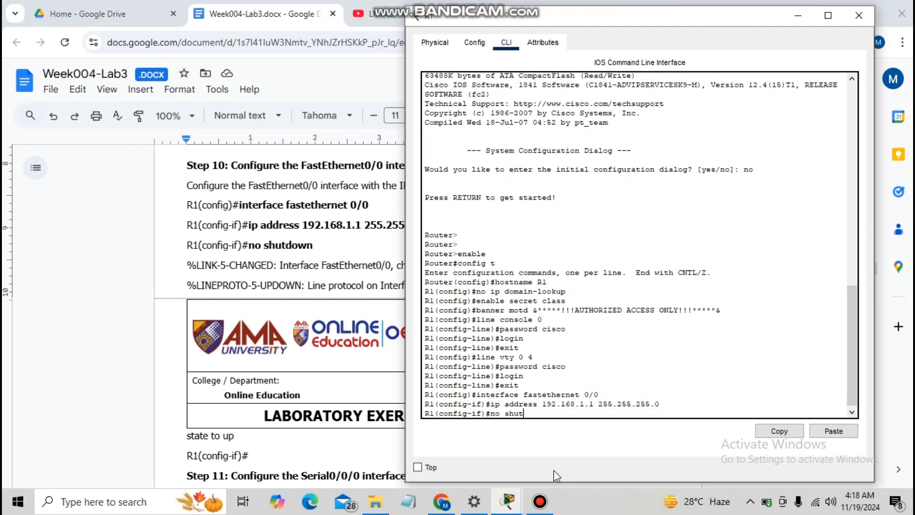
type("down")
key("Return")
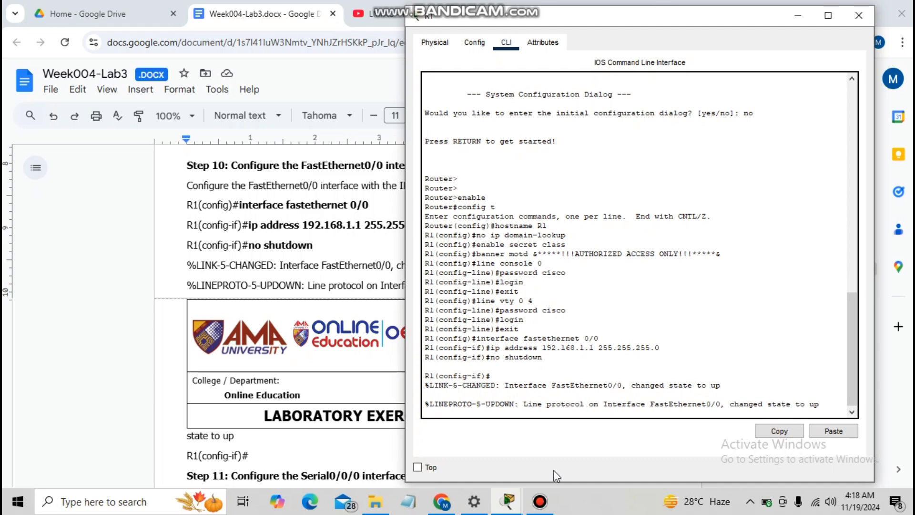
scroll(286, 309, "down", 6)
key("Return")
- Configure R1's Serial0/0/0 with 192.168.2.1 255.255.255.0, clock rate 64000, and bring it up
type("exit")
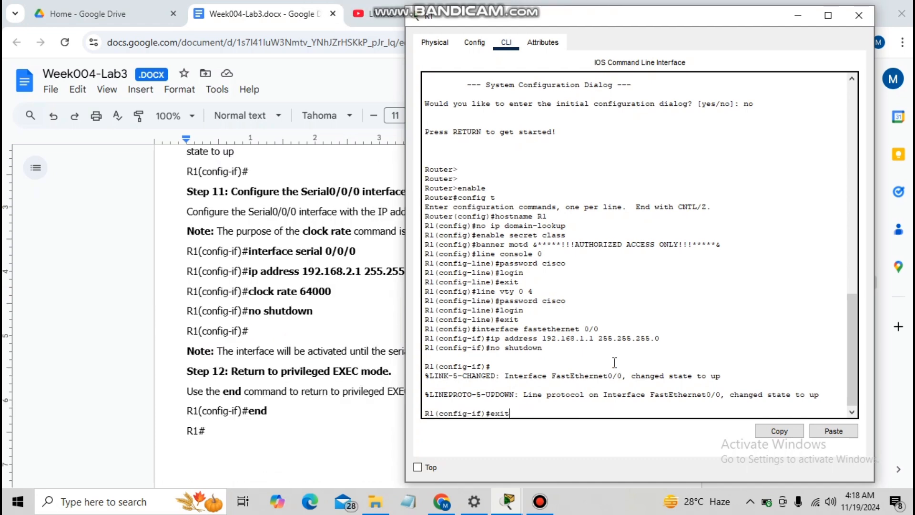
key("Return")
type("interfa")
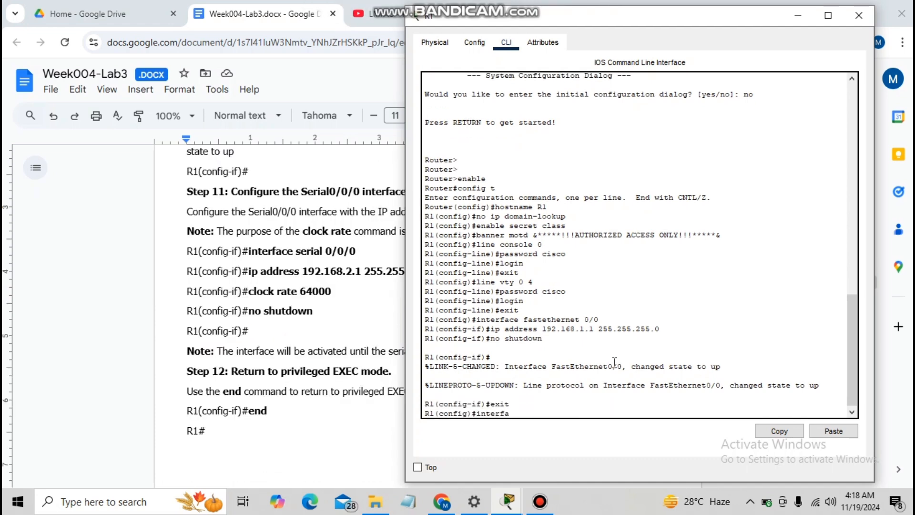
type("ce serial 0/0/0")
key("Return")
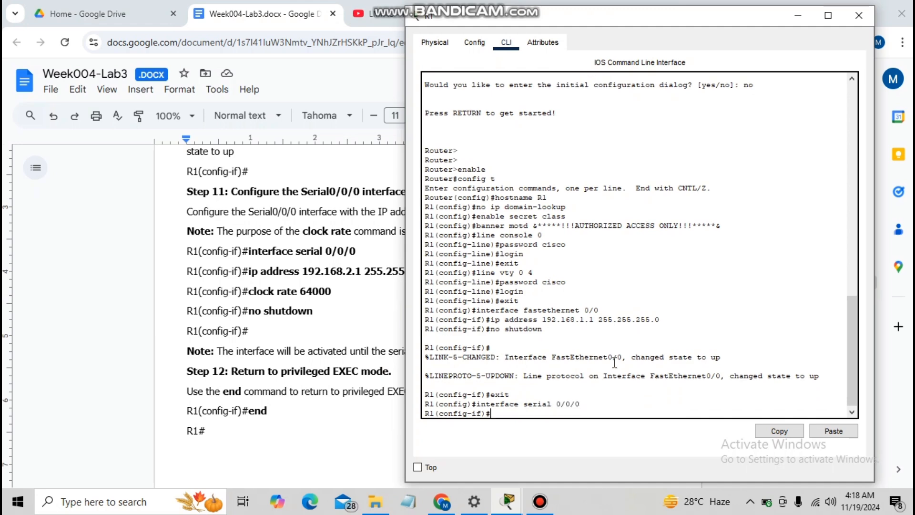
type("ip address 192.168.2.1 255.255.255.0")
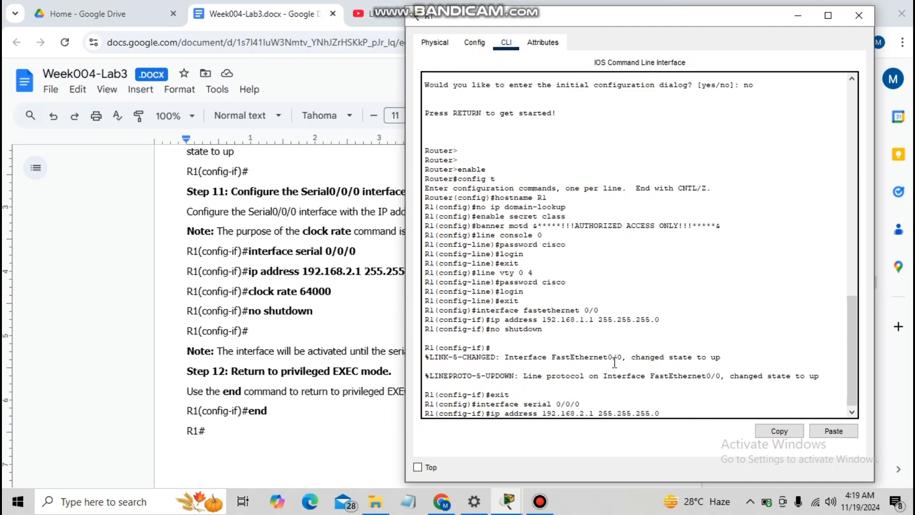
key("Return")
type("clock r")
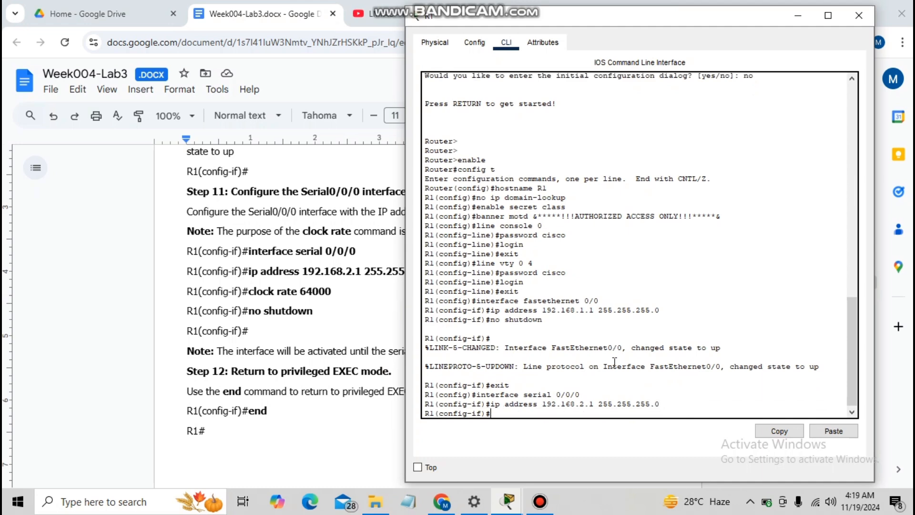
type("ate 64000")
key("Return")
type("no shit")
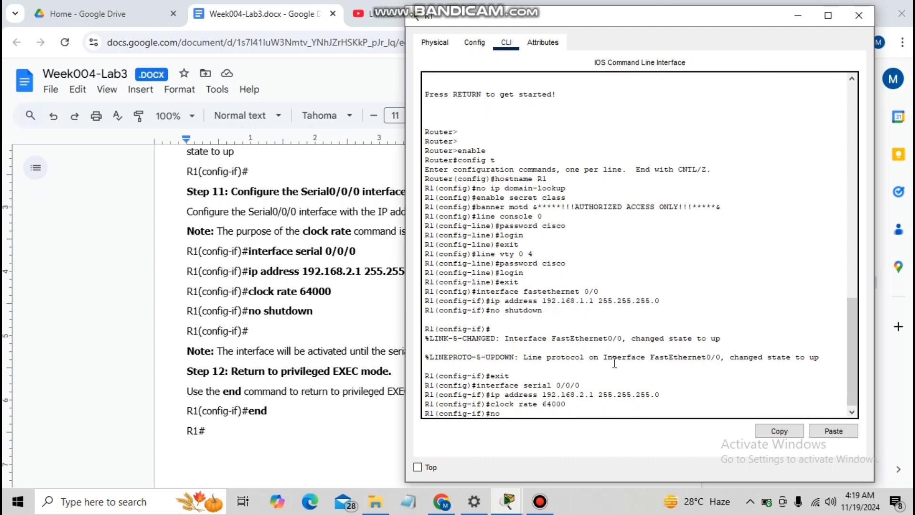
key("BackSpace")
type("utdown")
key("Return")
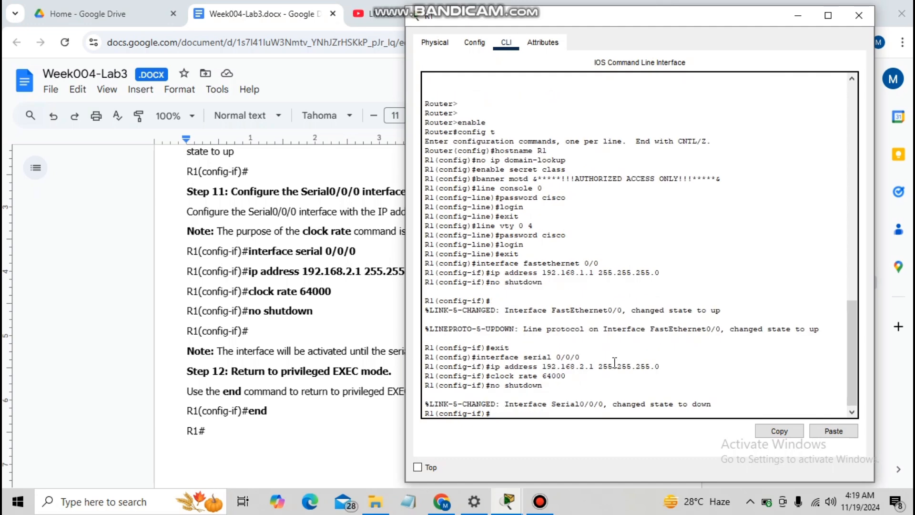
- Return to privileged mode and save the running configuration with copy run start
type("end")
key("Return")
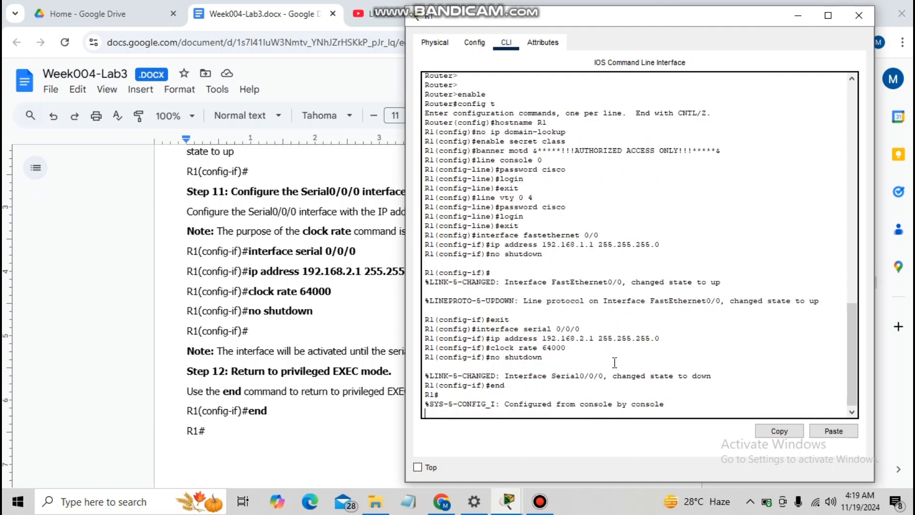
key("Return")
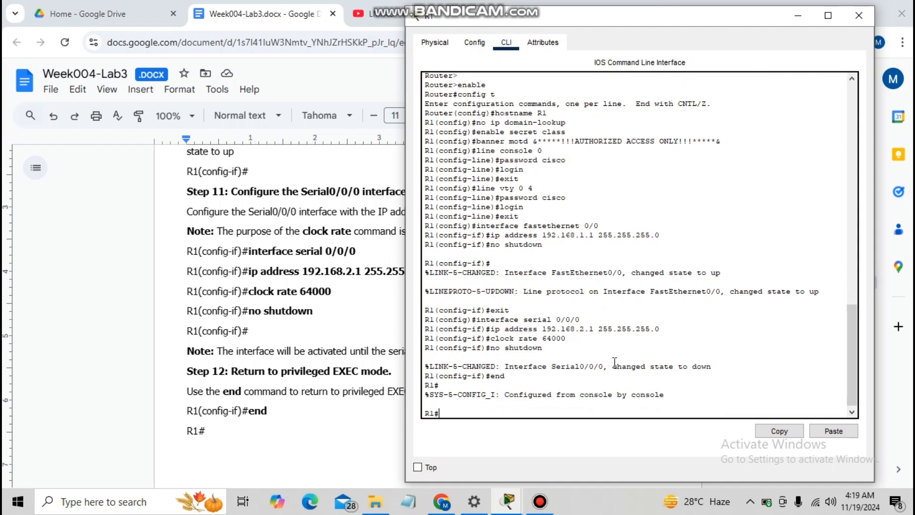
type("copy run start")
key("Return")
key("Return")
key("Return")
key("Return")
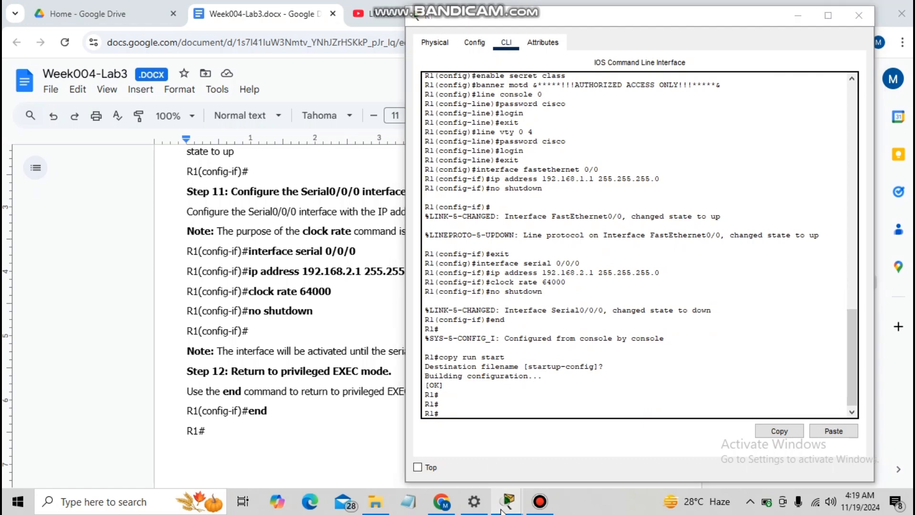
- Open R2's CLI and arrange R2's and R1's console windows side by side
mouse_move(507, 501)
left_click(476, 476)
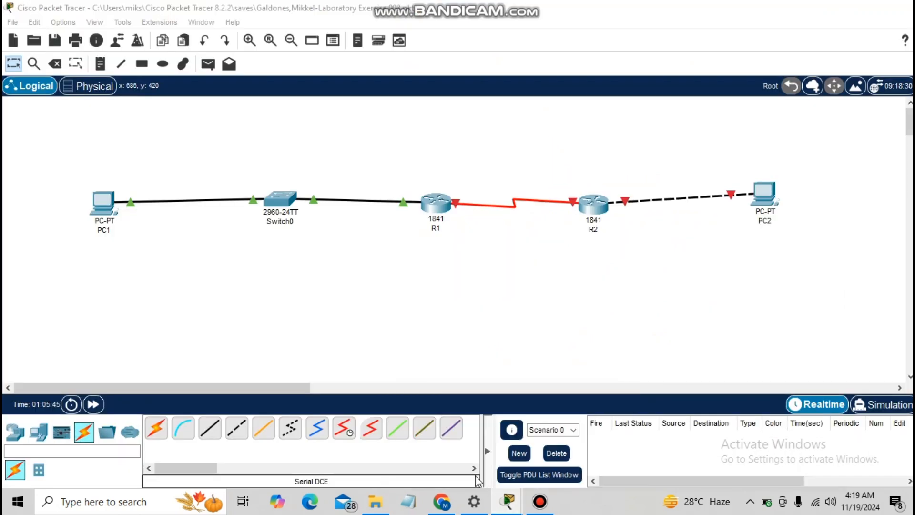
left_click(602, 205)
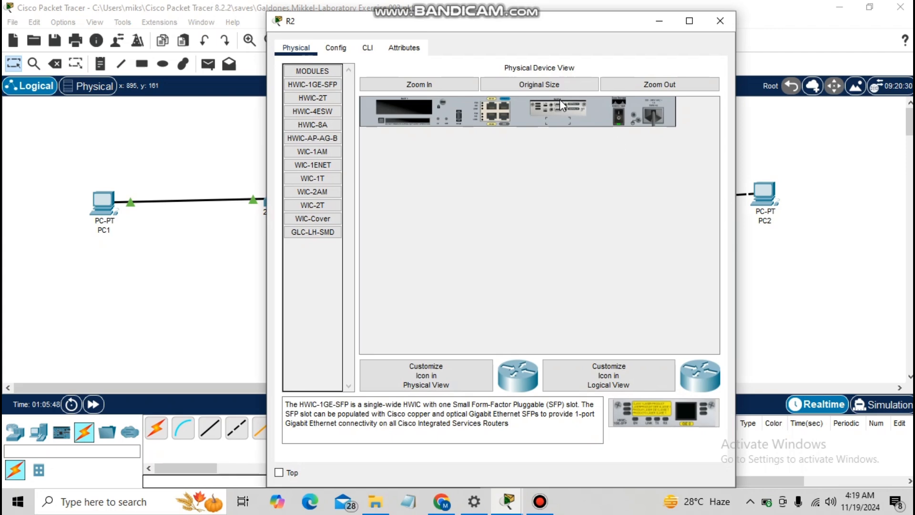
left_click(369, 50)
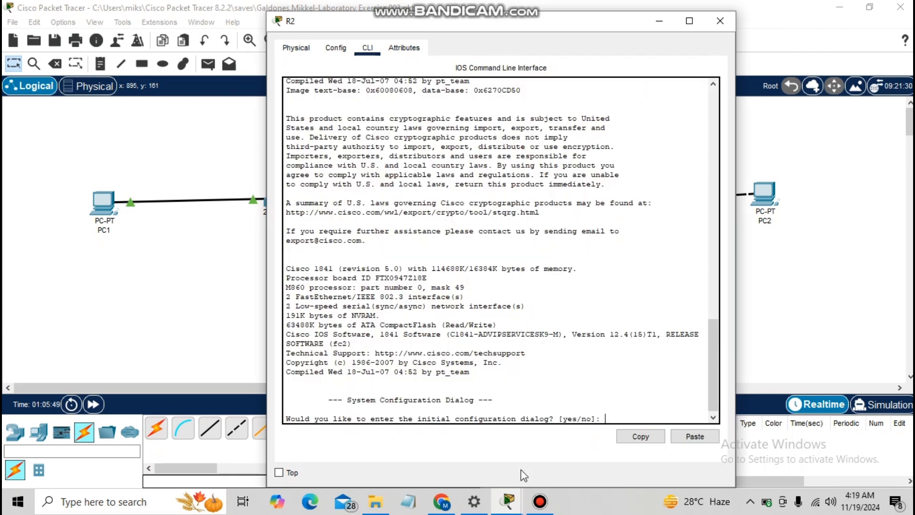
left_click(447, 504)
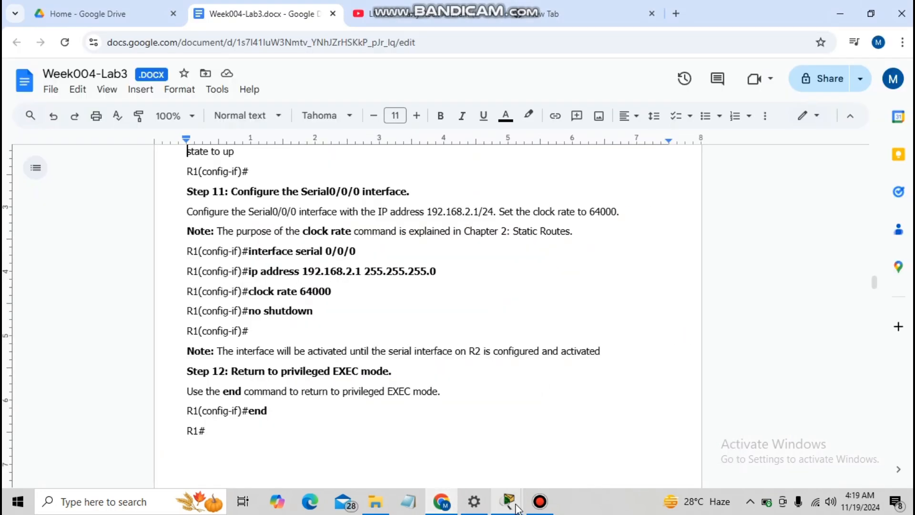
mouse_move(507, 501)
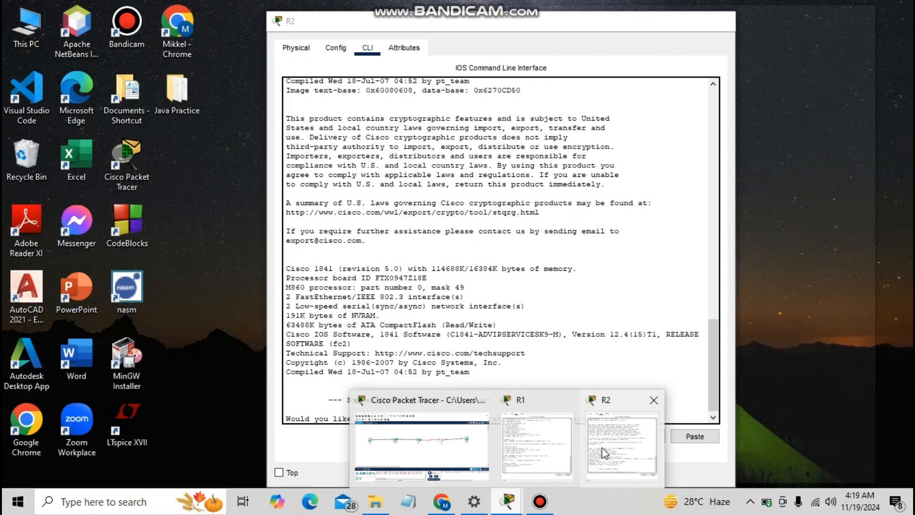
left_click(602, 448)
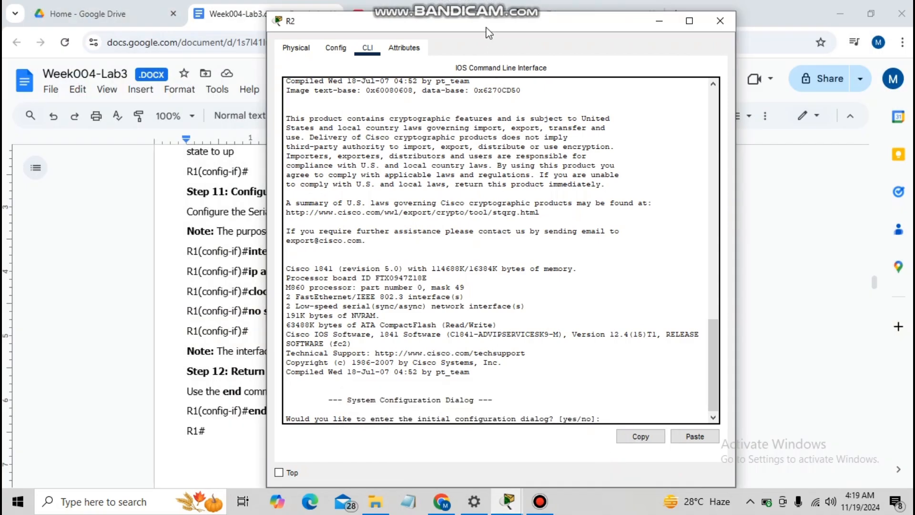
left_click_drag(491, 20, 270, 15)
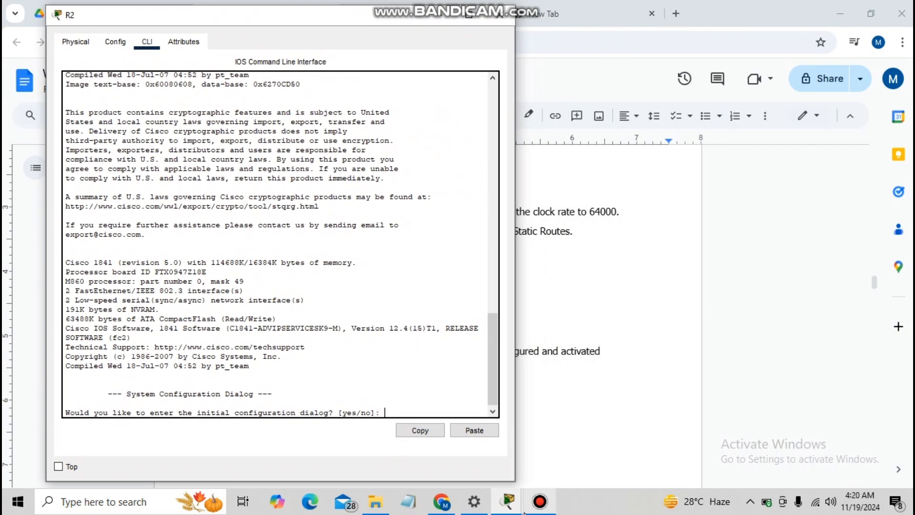
left_click(507, 501)
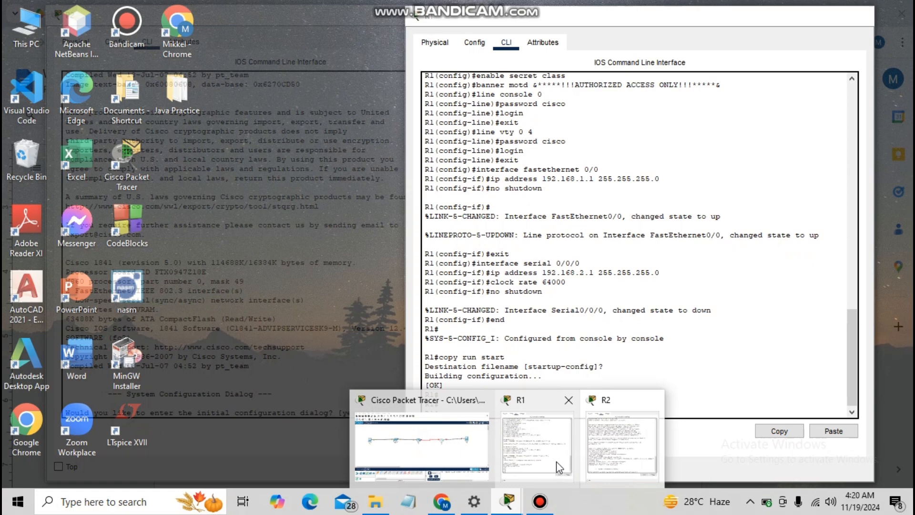
left_click(557, 461)
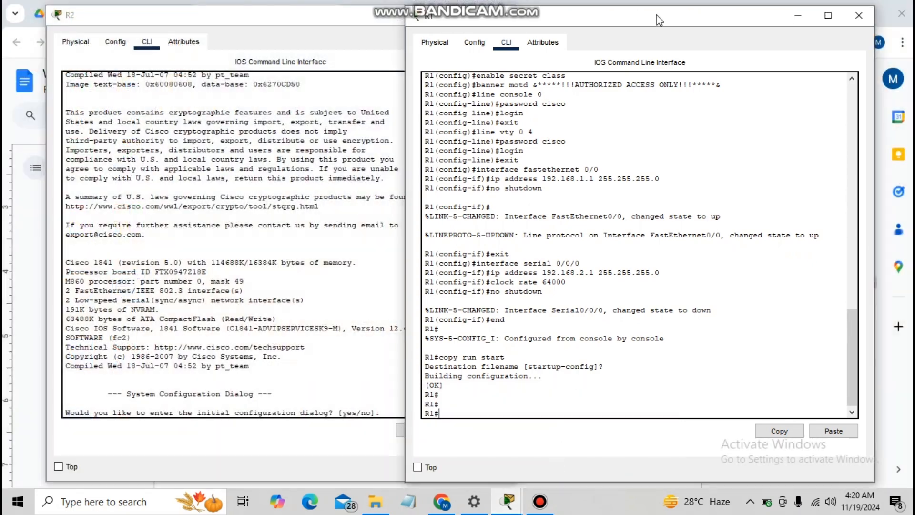
left_click_drag(643, 11, 685, 12)
left_click(380, 155)
double_click(381, 152)
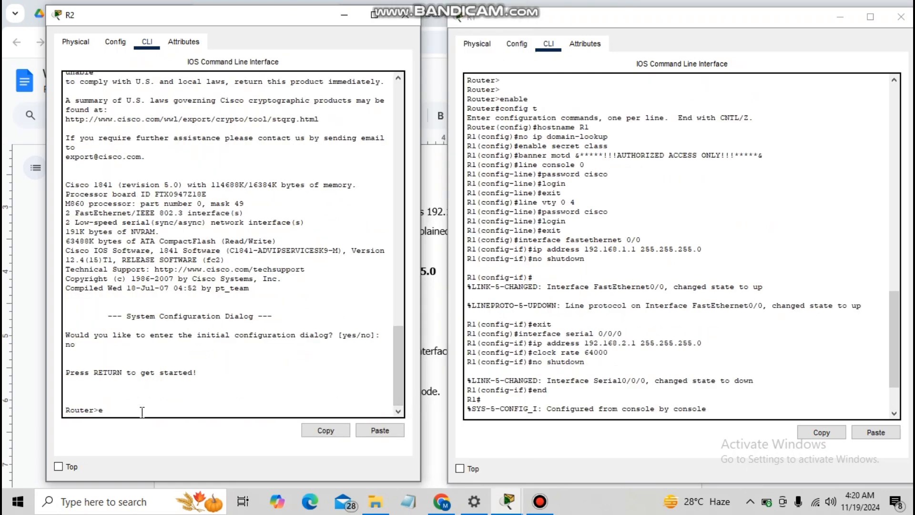
- Enter global configuration on R2 and disable DNS domain lookup
type("nable")
key("Return")
type("config ")
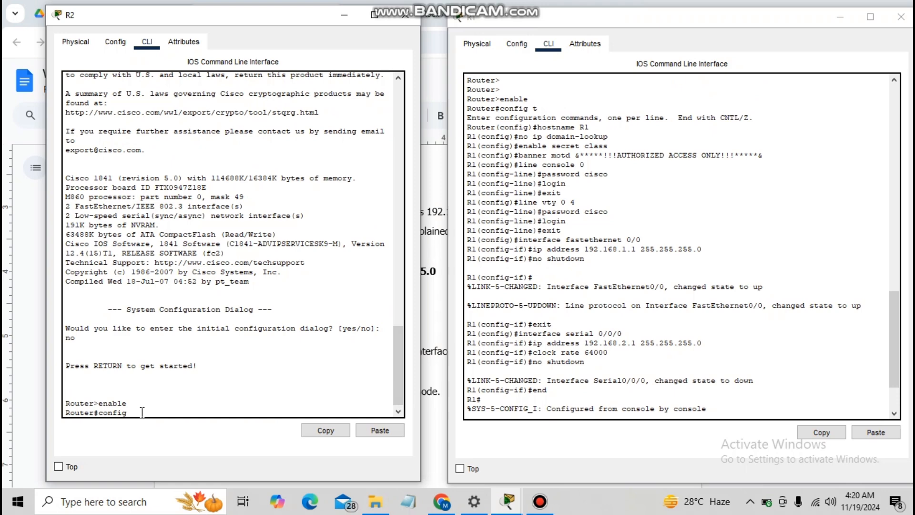
type("t")
key("Return")
type("nfig)#n")
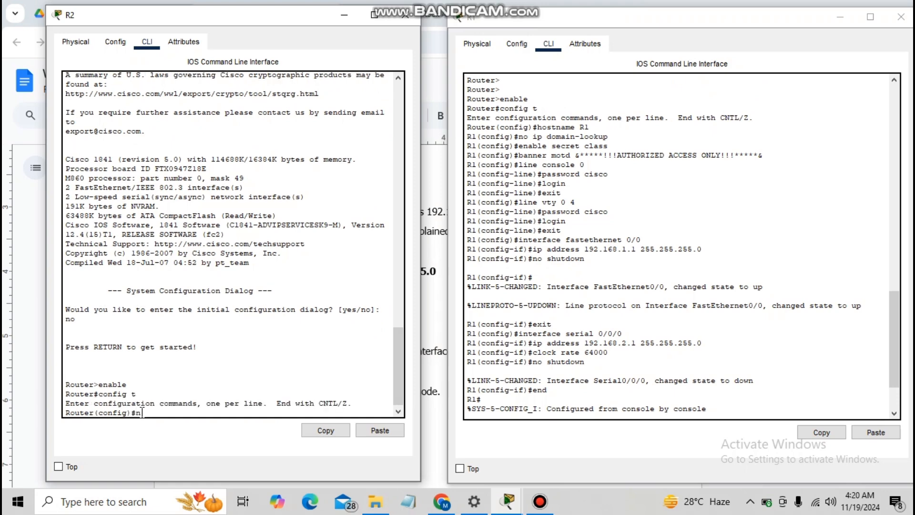
type("o ip domain-lookuo")
key("BackSpace")
type("p")
key("Return")
- Set R2's enable secret password and the AUTHORIZED ACCESS ONLY banner motd
type("ena")
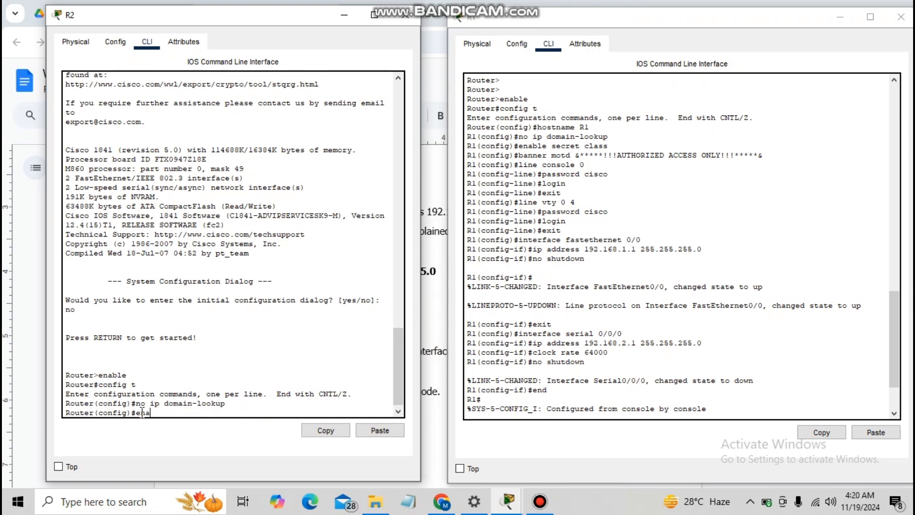
type("ble secret class")
key("Return")
type("banner")
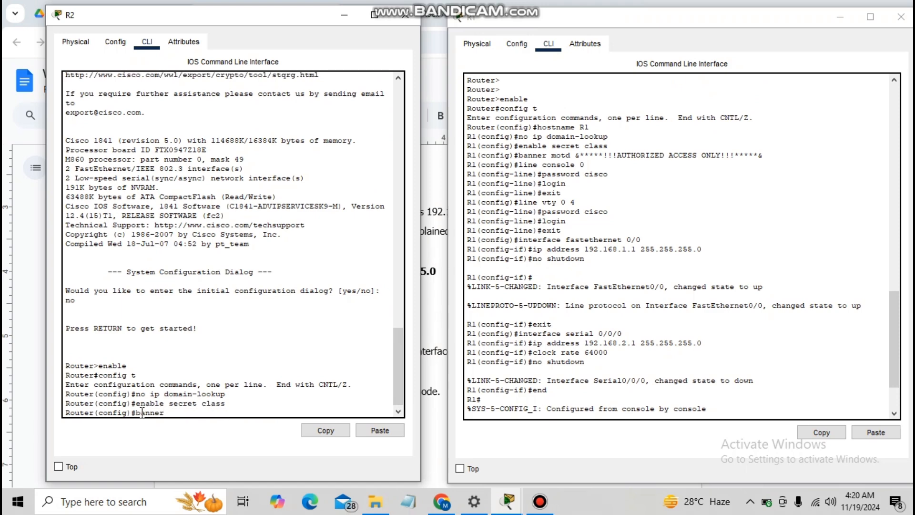
type(" motd &*****!!!AUTHORIZED ACCESS")
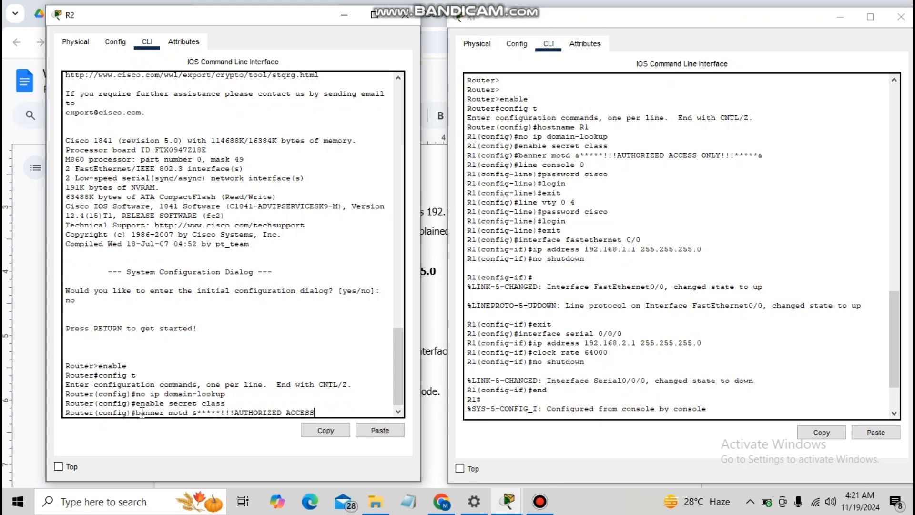
type(" ONLY!!!*****&")
key("Return")
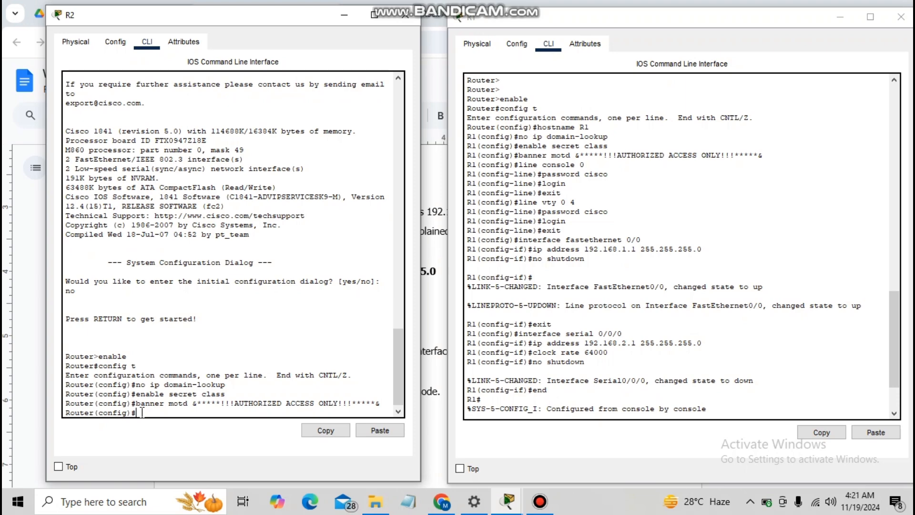
- Require a password login on R2's console line 0
type("line console 0")
key("Return")
type("password cisco")
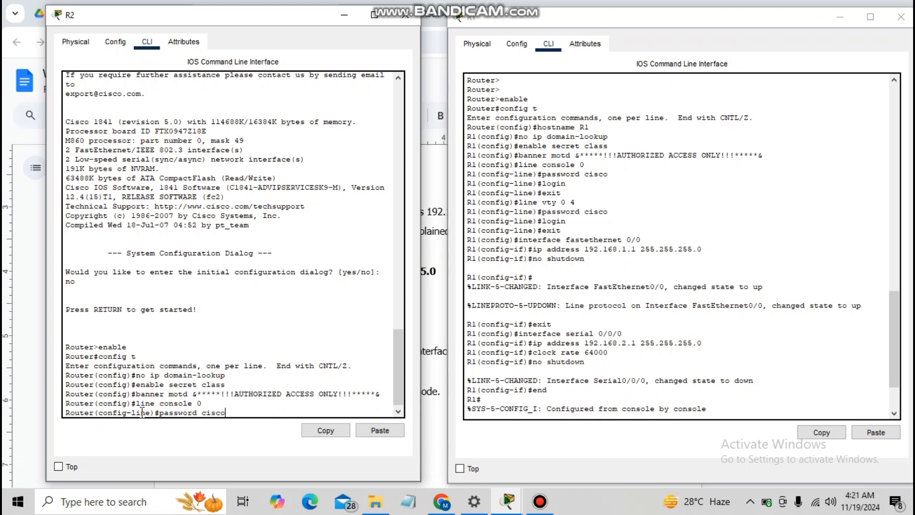
key("Return")
type("login")
key("Return")
type("er(config-line)#e")
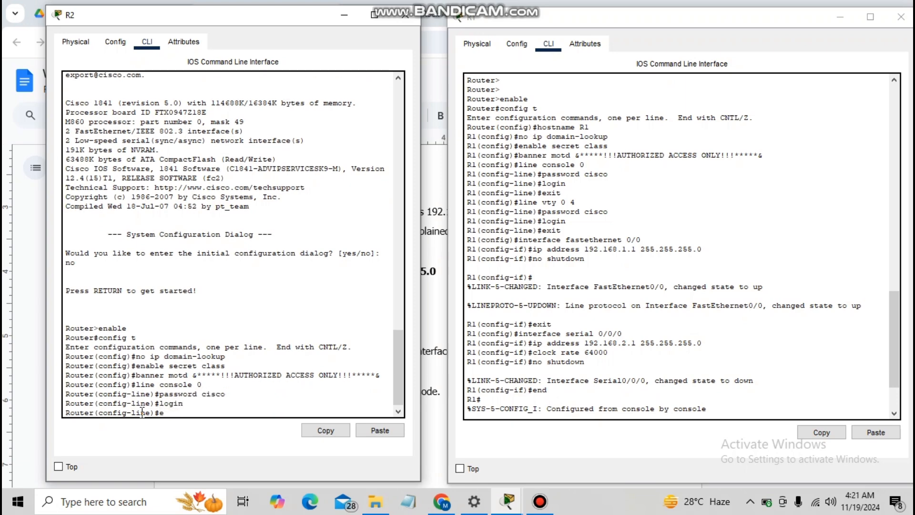
type("xit")
key("Return")
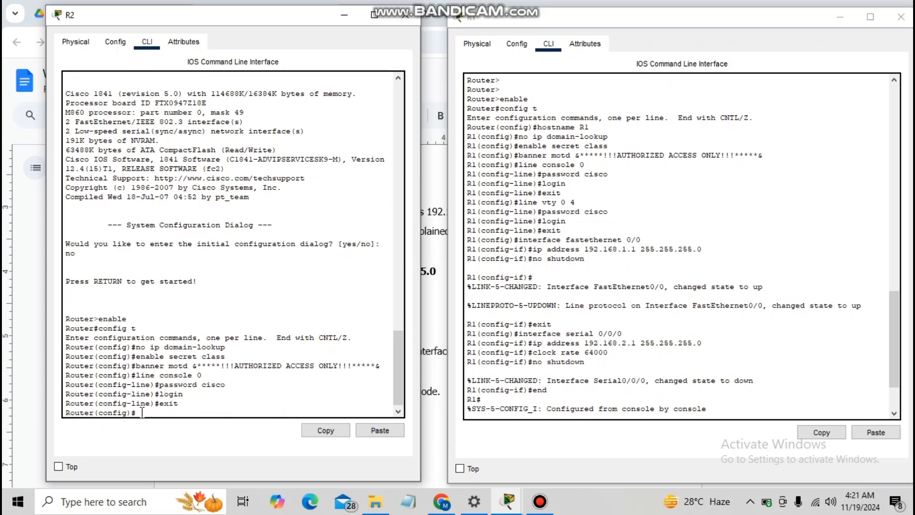
type("interface")
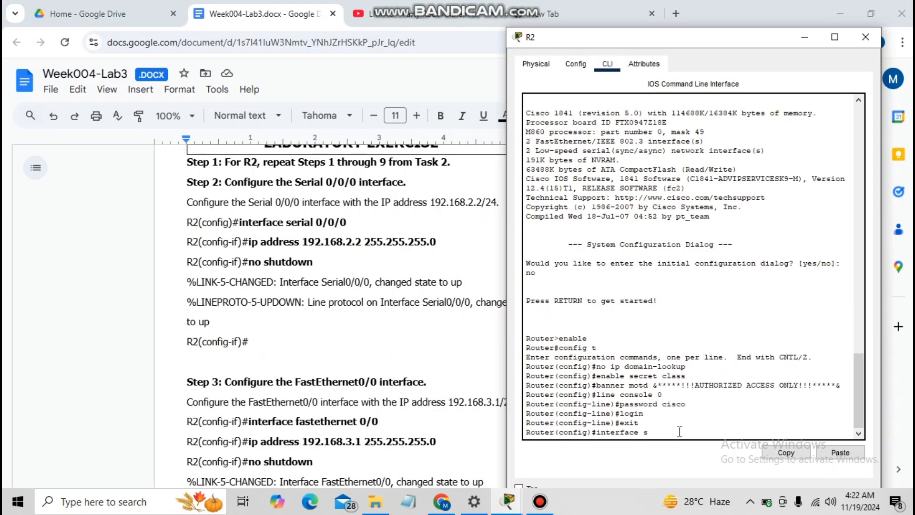
- Give R2's Serial0/0/0 192.168.2.2 255.255.255.0, bring it up, and exit the interface
type("serial 0/0/0")
key("Return")
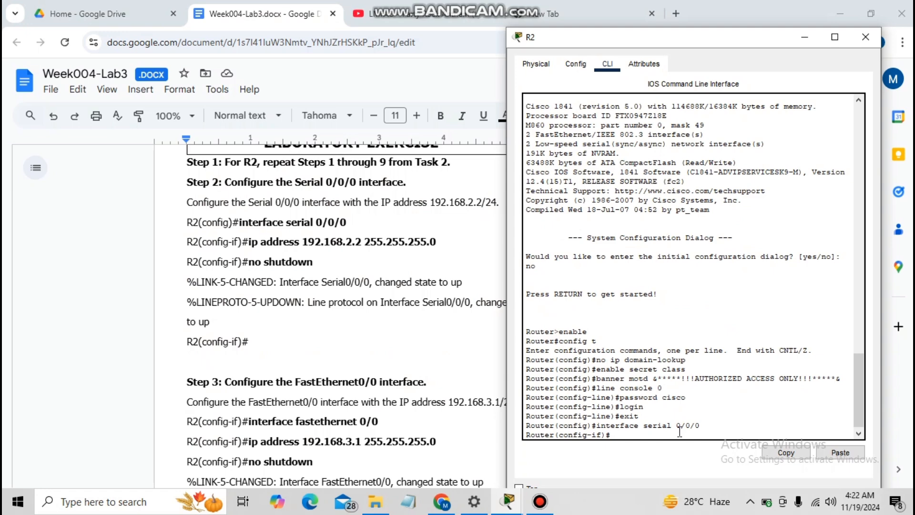
type("ip address 192.168.2.2 255.255.255")
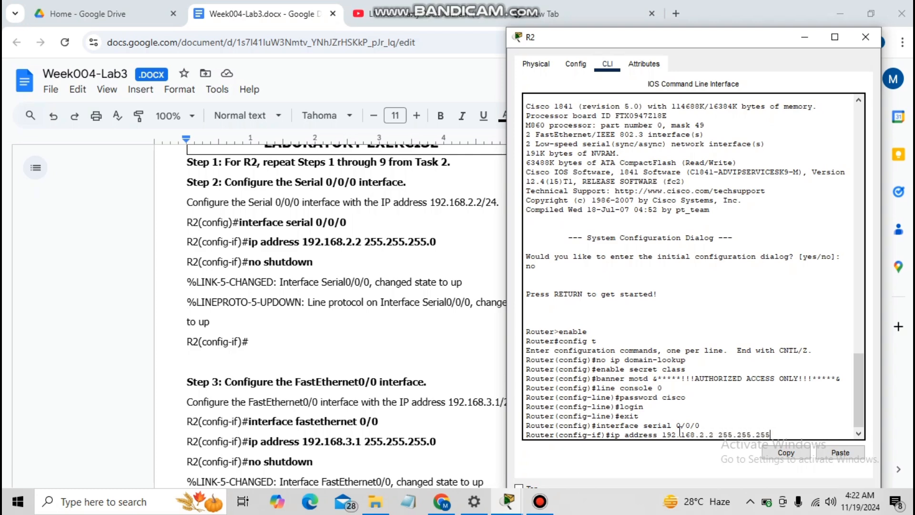
type(".0")
key("Return")
type("no")
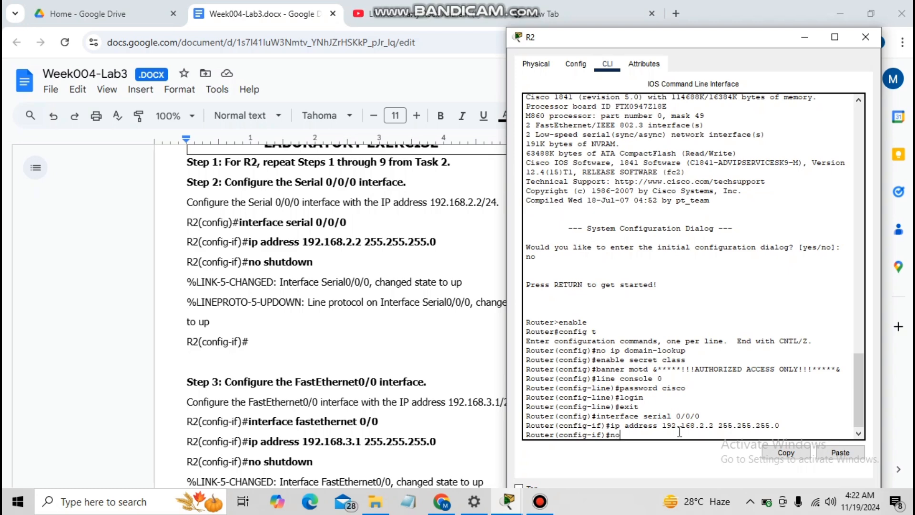
type(" shutdown")
key("Return")
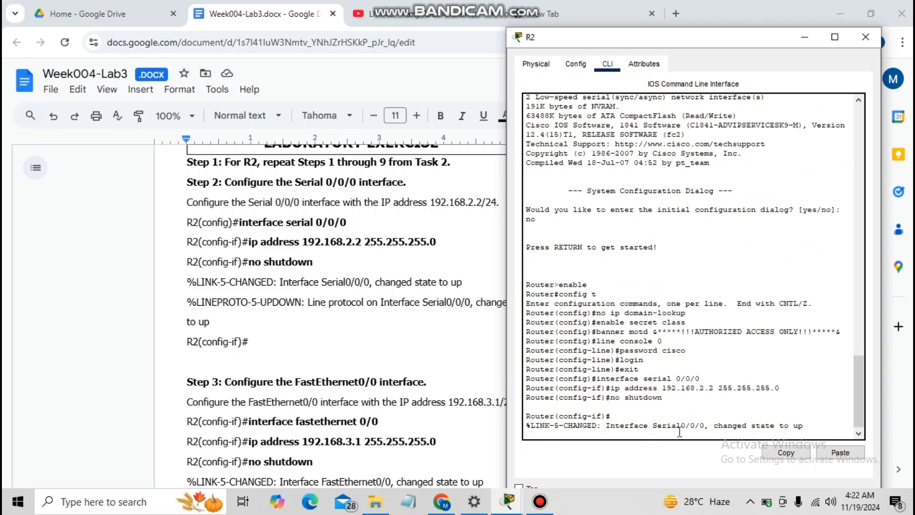
key("Return")
type("if)#")
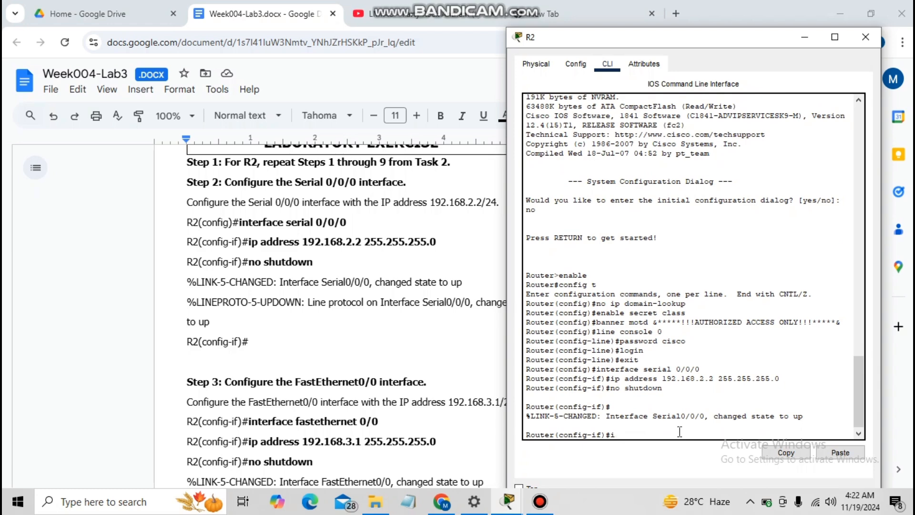
type("exit")
key("Return")
- Enter interface configuration for R2's FastEthernet0/0
type("i")
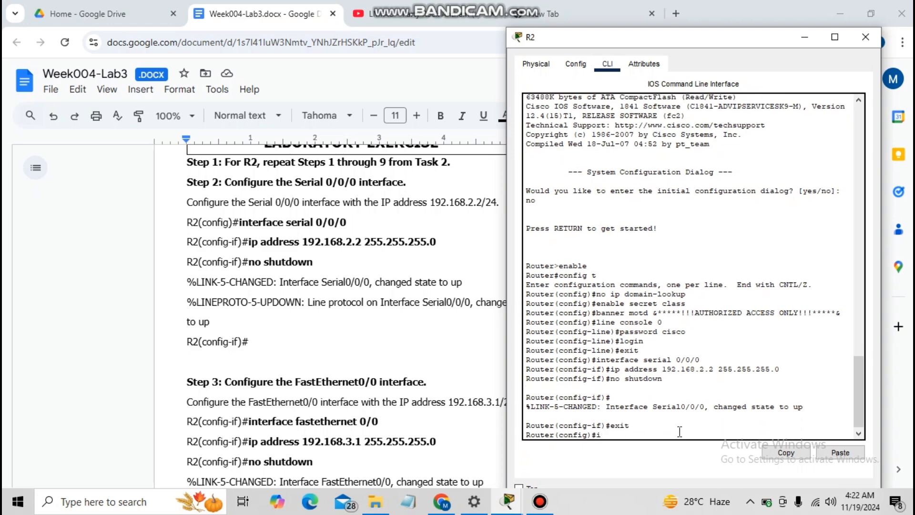
type("nterfa")
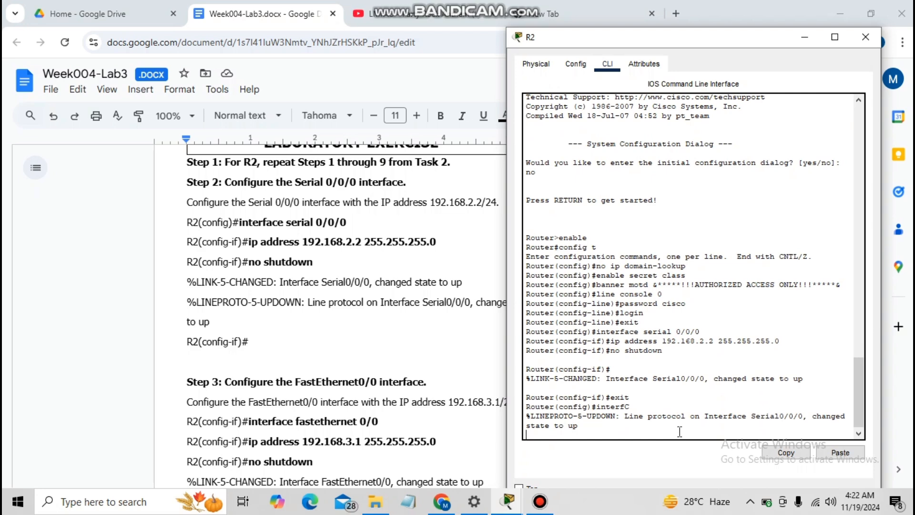
key("Return")
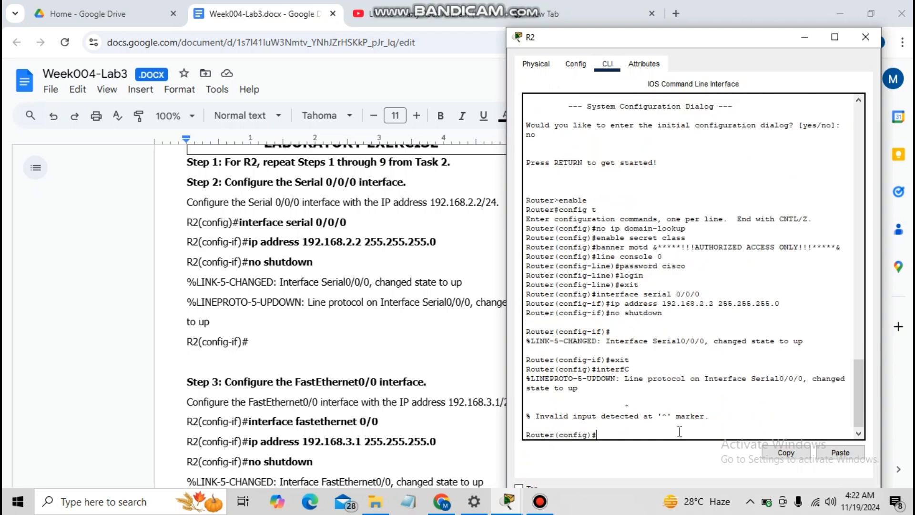
type("INTERFc")
key("BackSpace")
key("BackSpace")
key("BackSpace")
key("BackSpace")
key("BackSpace")
key("BackSpace")
type("NTERFc")
key("BackSpace")
key("BackSpace")
key("BackSpace")
key("BackSpace")
key("BackSpace")
key("BackSpace")
key("BackSpace")
type("INTERFACE FASTETHERNET 0/0")
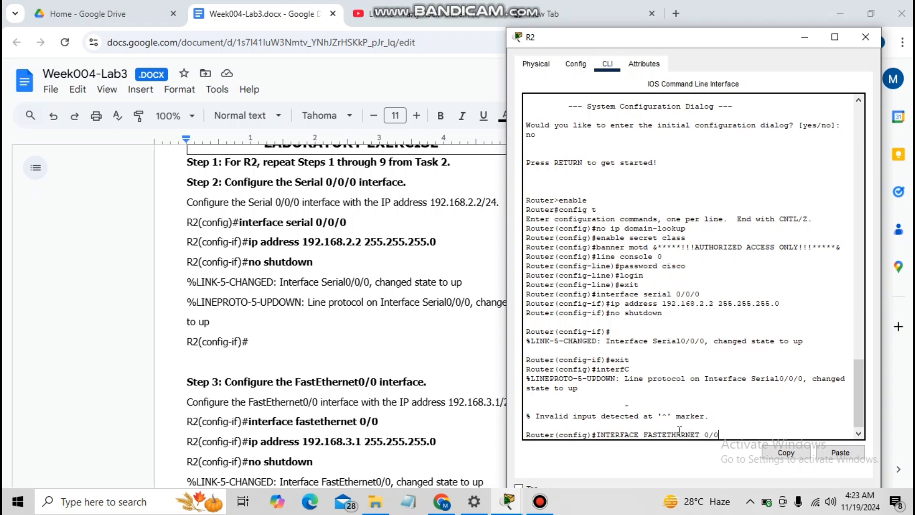
key("Return")
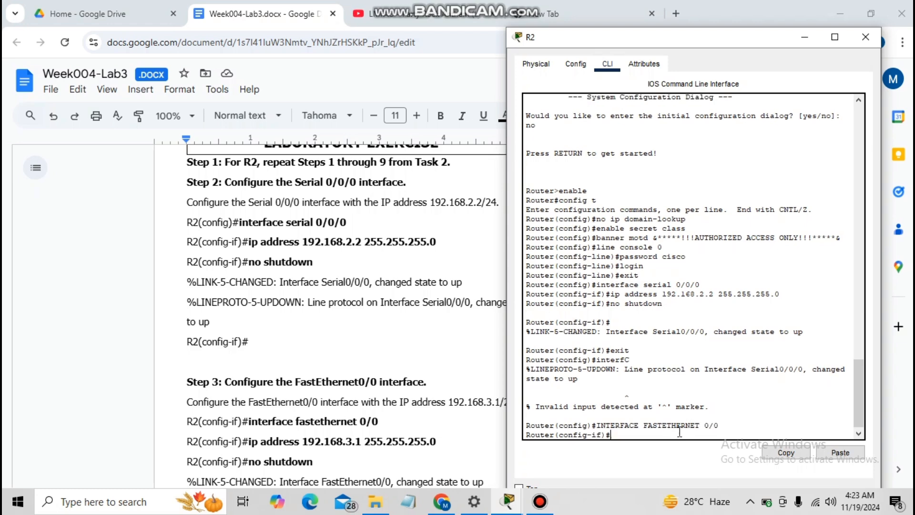
- Assign 192.168.3.1 255.255.255.0, bring the interface up, and save to startup-config
type("ip address 192.168.3.1 255.255.")
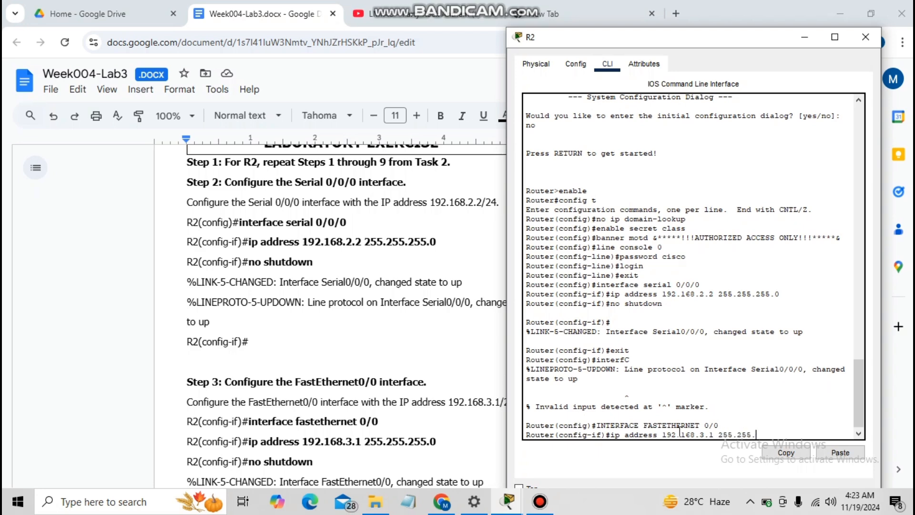
type("255.0")
key("Return")
type("no shutdown")
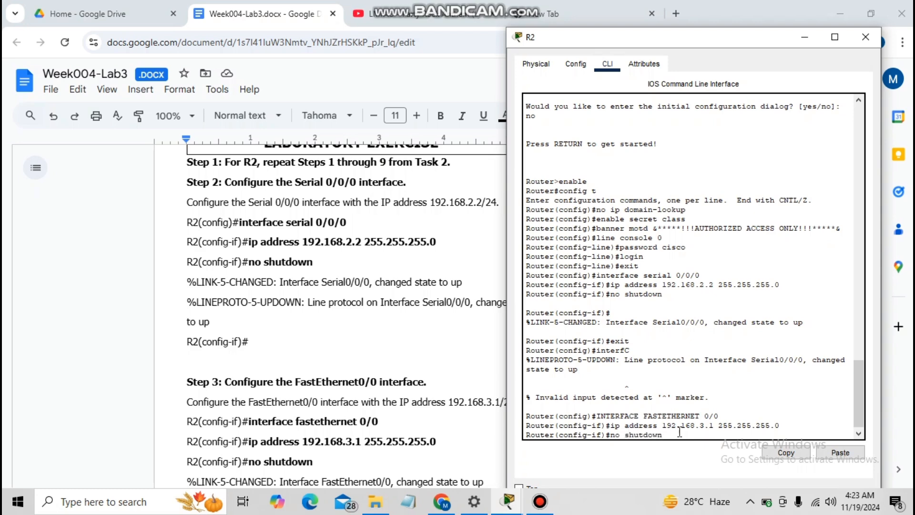
key("Return")
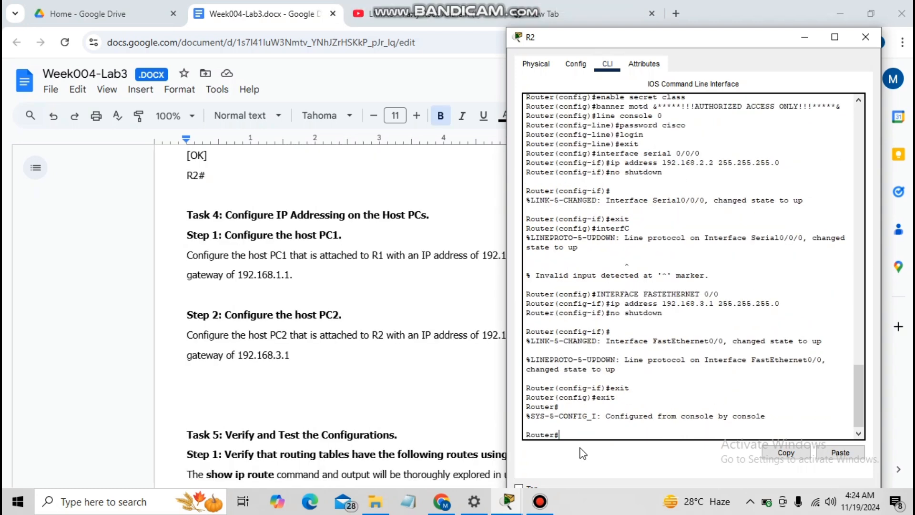
type("copy run start")
key("Return")
key("Return")
key("Return")
key("Return")
key("Return")
key("Return")
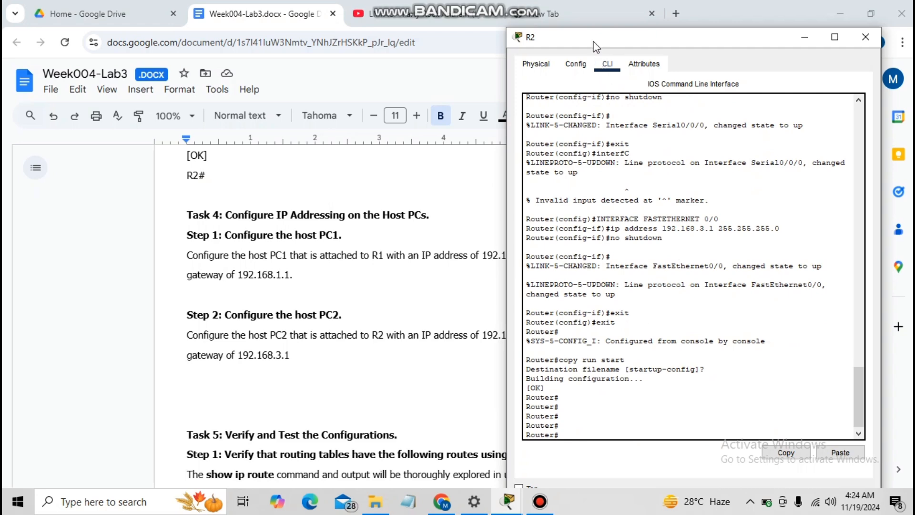
- Move R2's device window aside, hide it, and show the topology workspace
left_click_drag(593, 45, 624, 38)
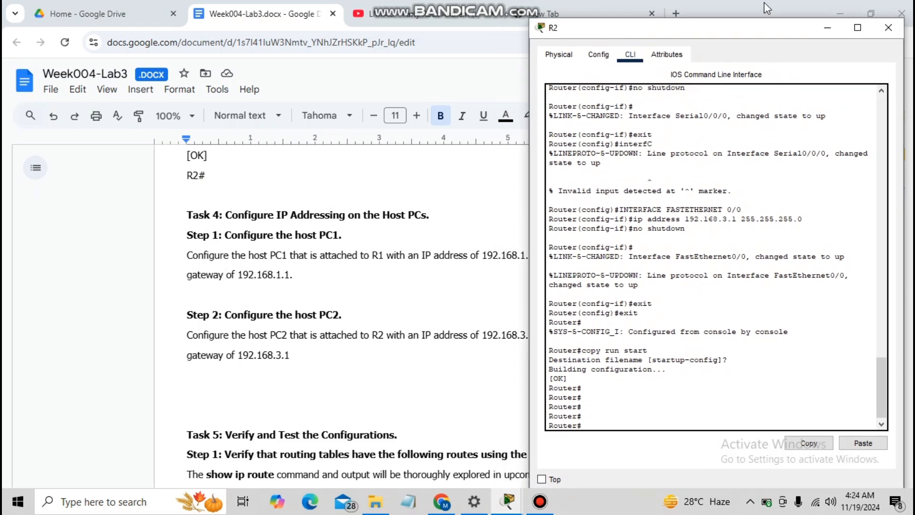
left_click(835, 30)
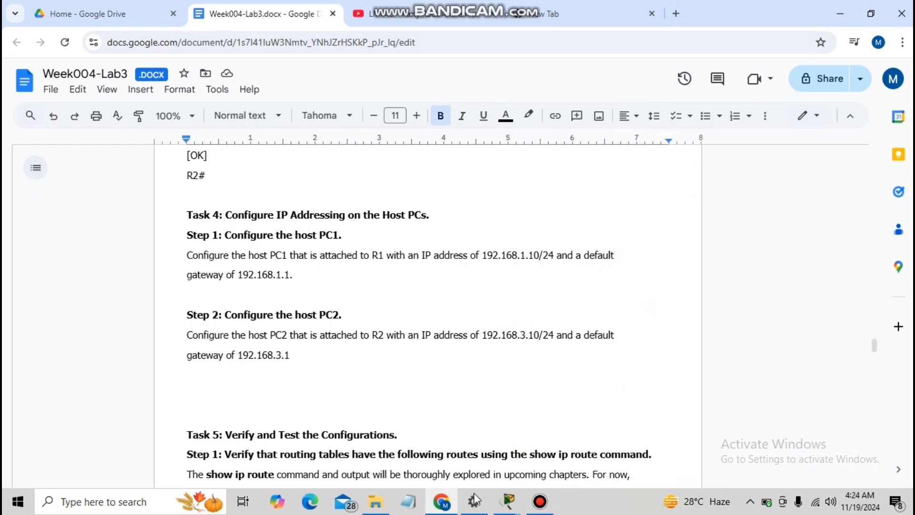
left_click(475, 456)
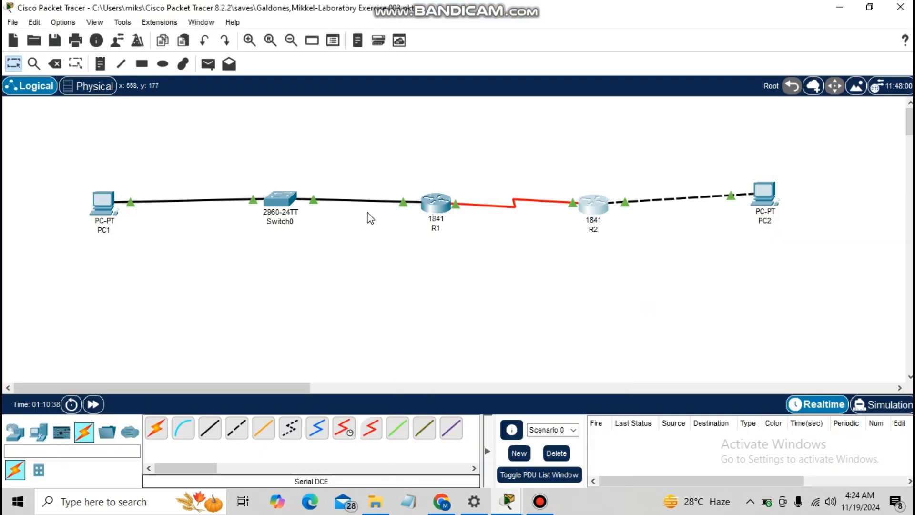
- Open PC1's Config settings and set its default gateway to 192.168.1.1
left_click(104, 217)
left_click(336, 77)
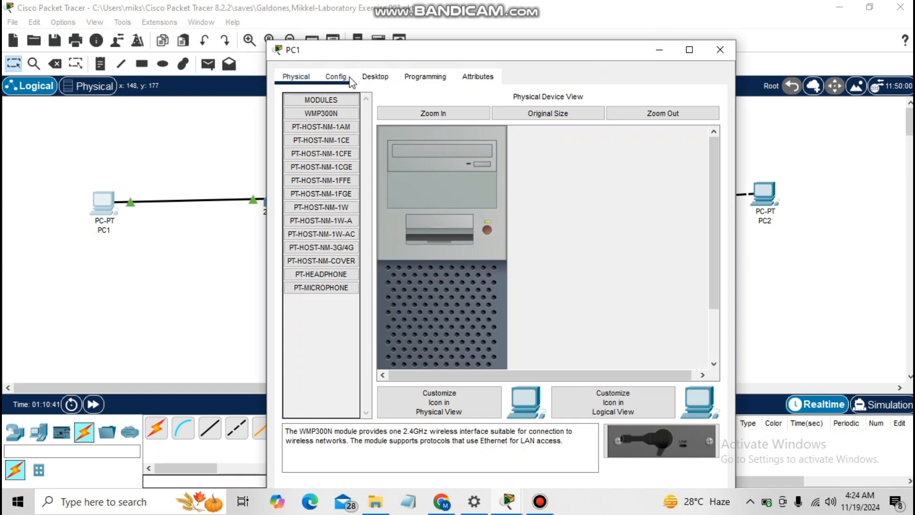
left_click_drag(451, 61, 606, 268)
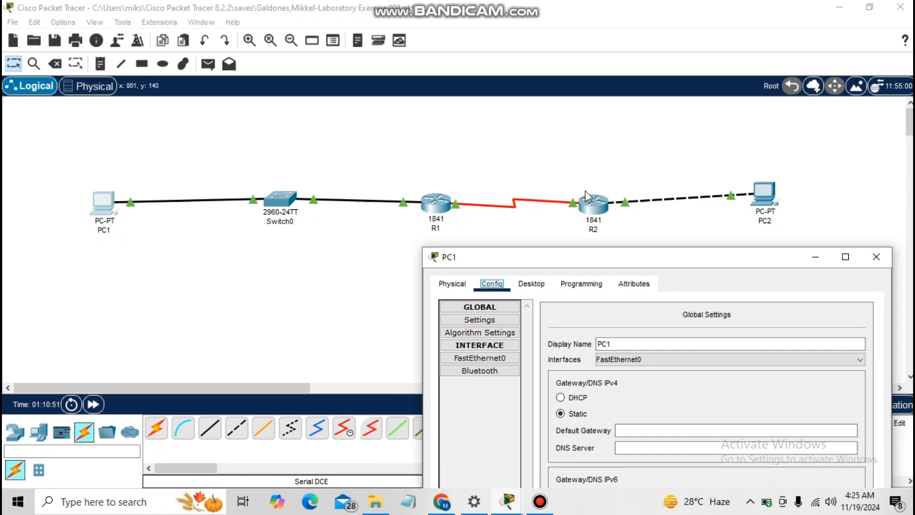
left_click_drag(599, 261, 573, 94)
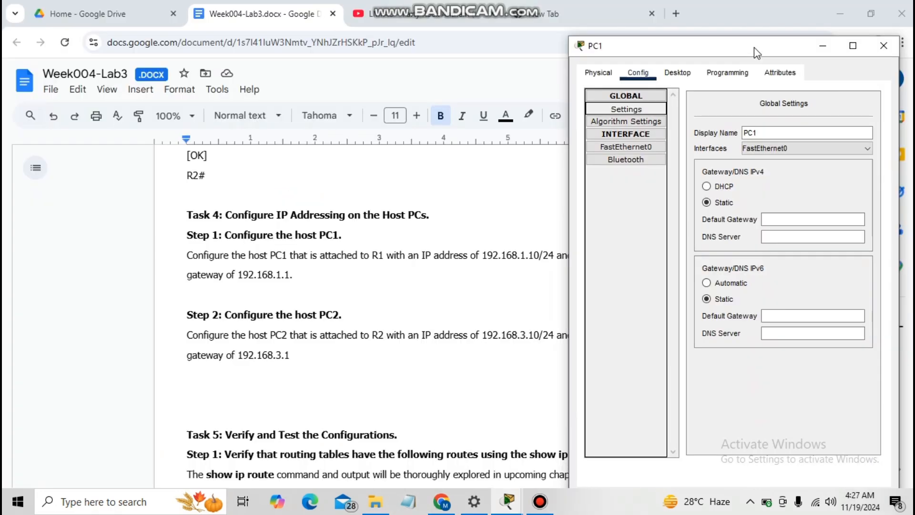
left_click(777, 219)
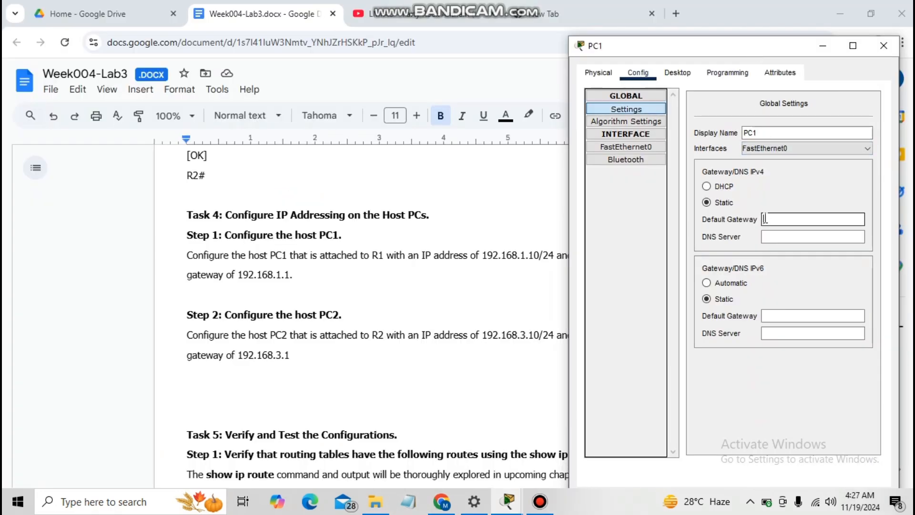
type("192.168.1.1")
- Enter IPv4 address 192.168.1.10 on PC1's FastEthernet0 and return to the topology
left_click(648, 148)
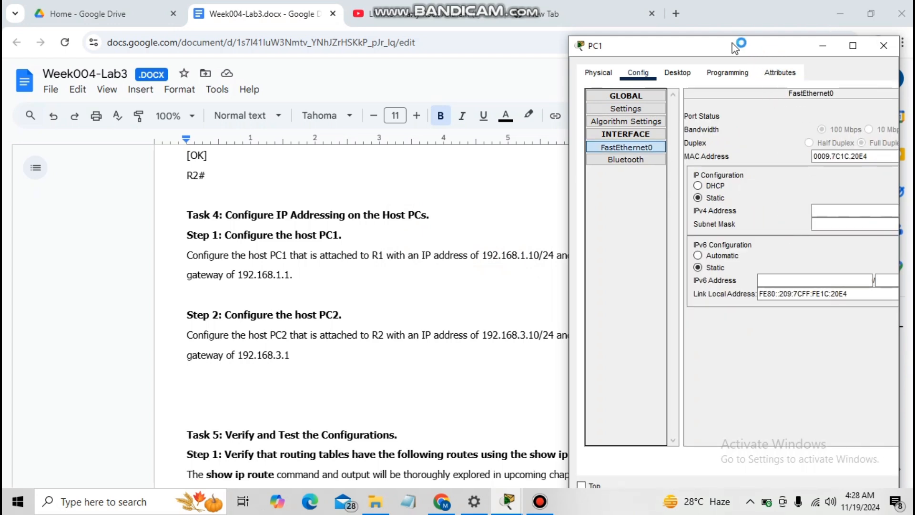
left_click_drag(744, 57, 713, 45)
left_click(839, 211)
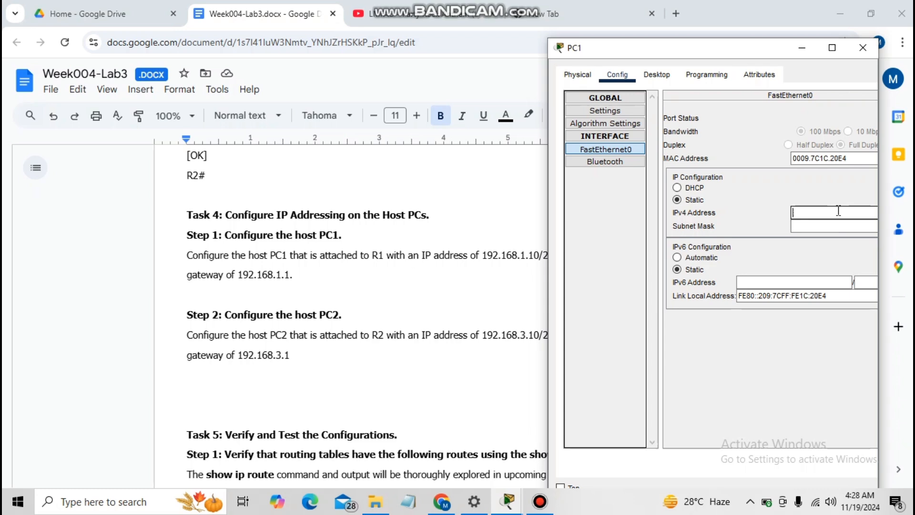
type("192.168.1.10")
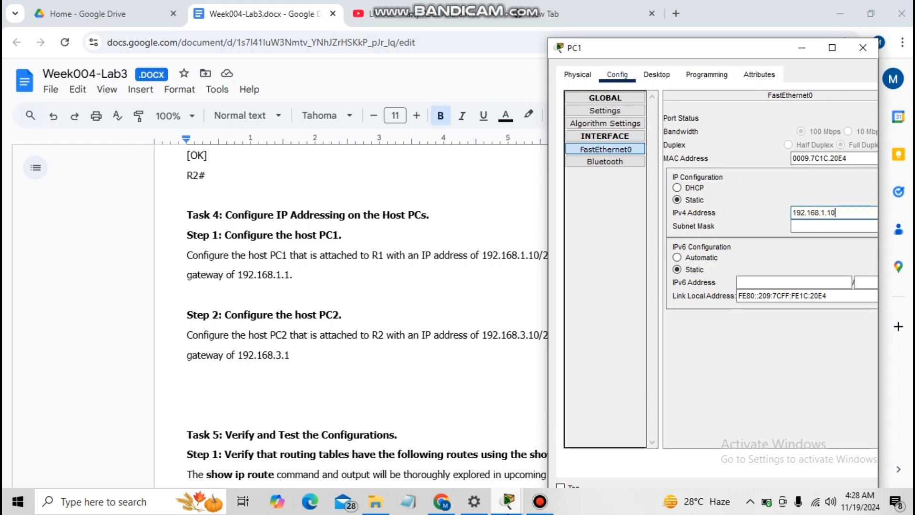
left_click(507, 501)
left_click(455, 441)
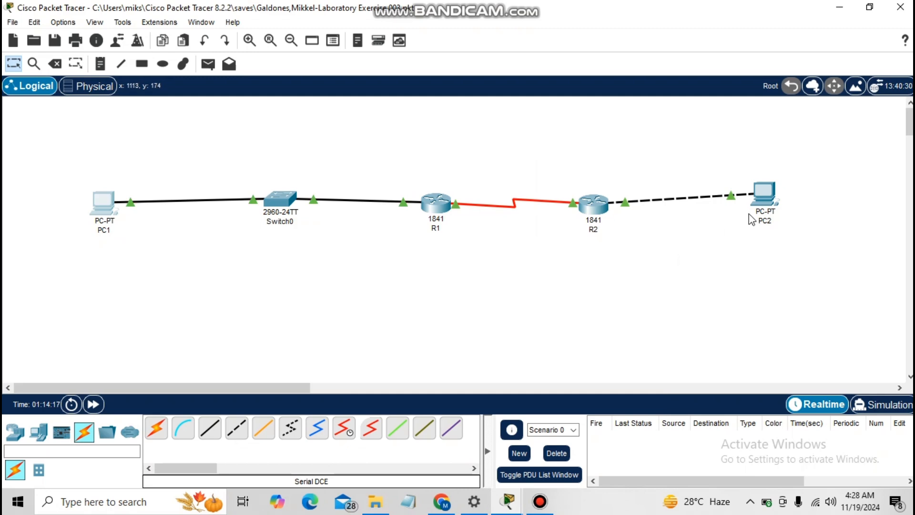
- Place PC2's settings window beside the lab instructions document
left_click(762, 199)
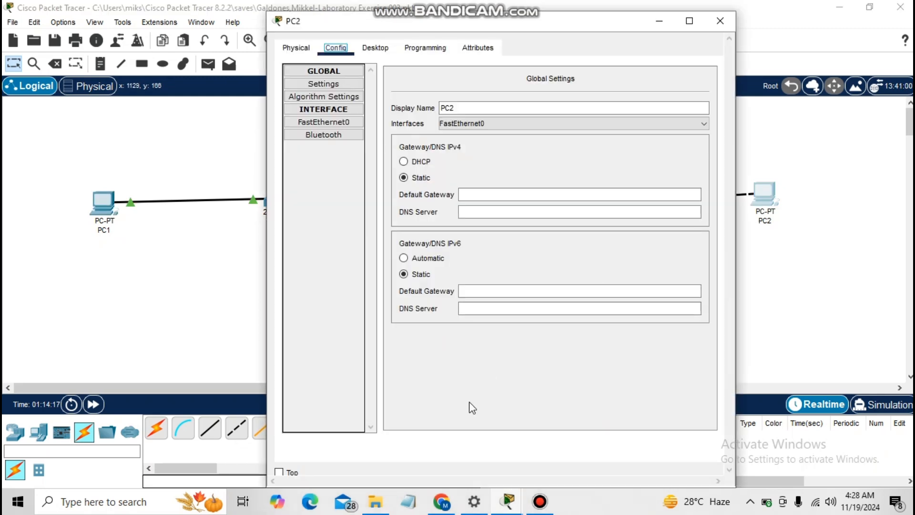
left_click(442, 501)
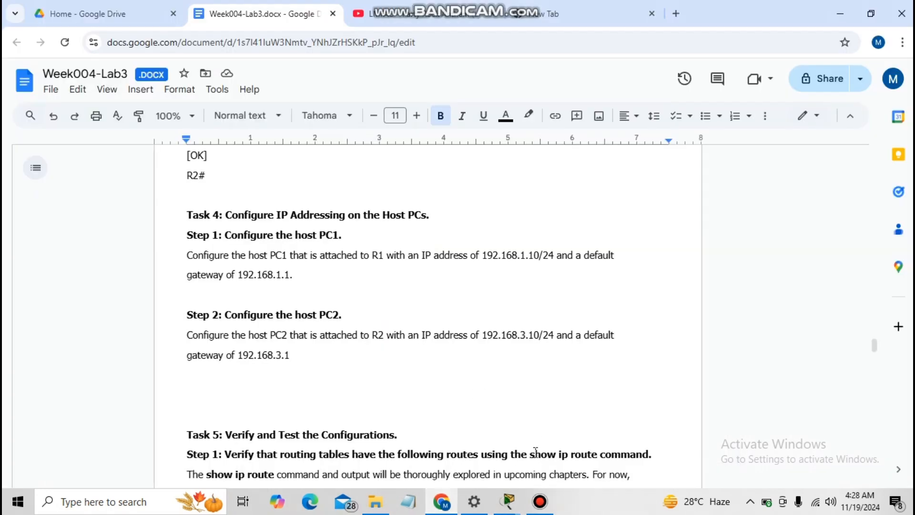
left_click(508, 501)
left_click(629, 458)
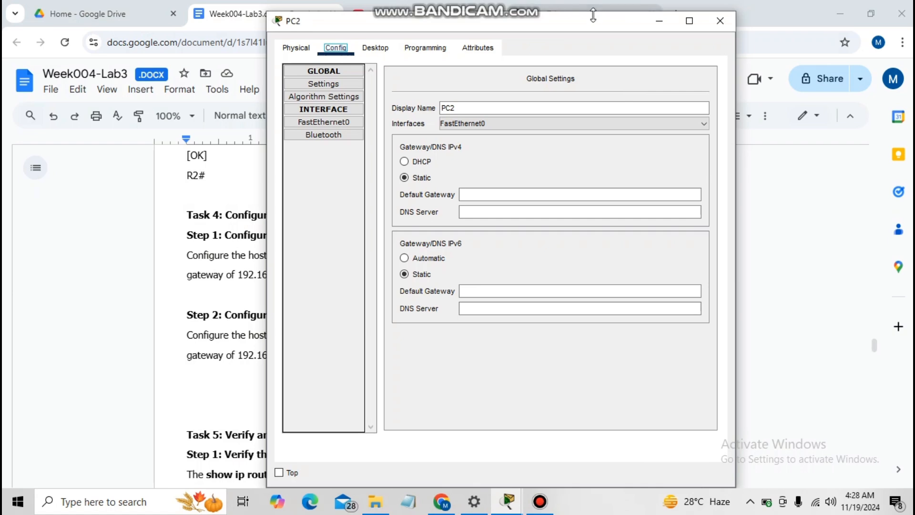
left_click_drag(608, 21, 772, 37)
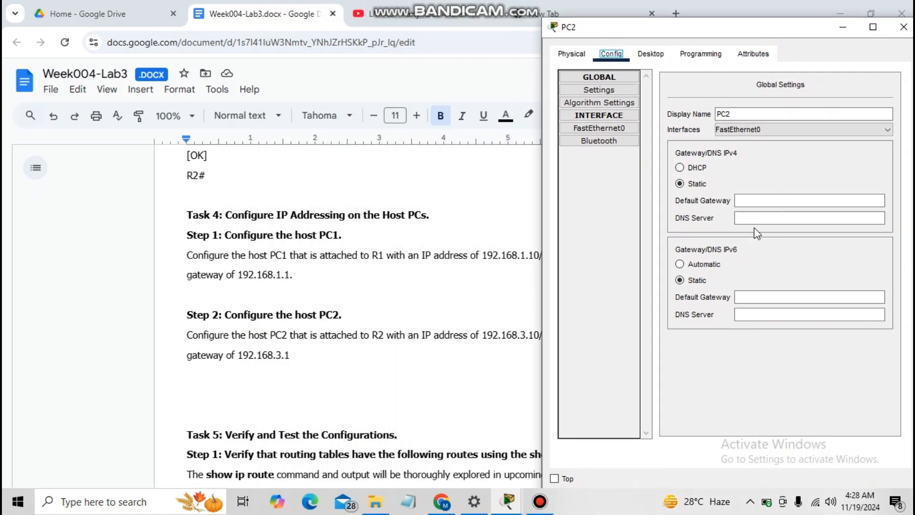
- Give PC2 default gateway 192.168.3.1 and FastEthernet0 address 192.168.3.10
left_click(751, 199)
type("19")
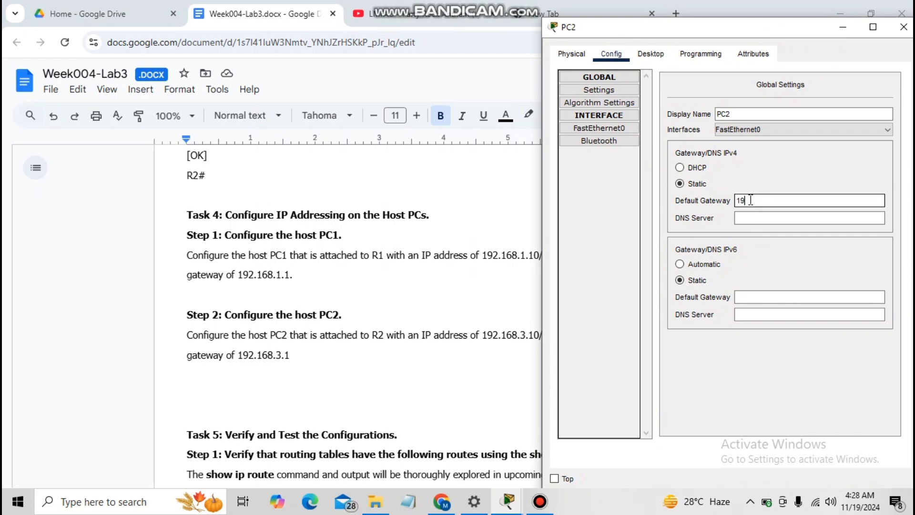
type("2.168.3.1")
left_click(625, 128)
left_click(838, 185)
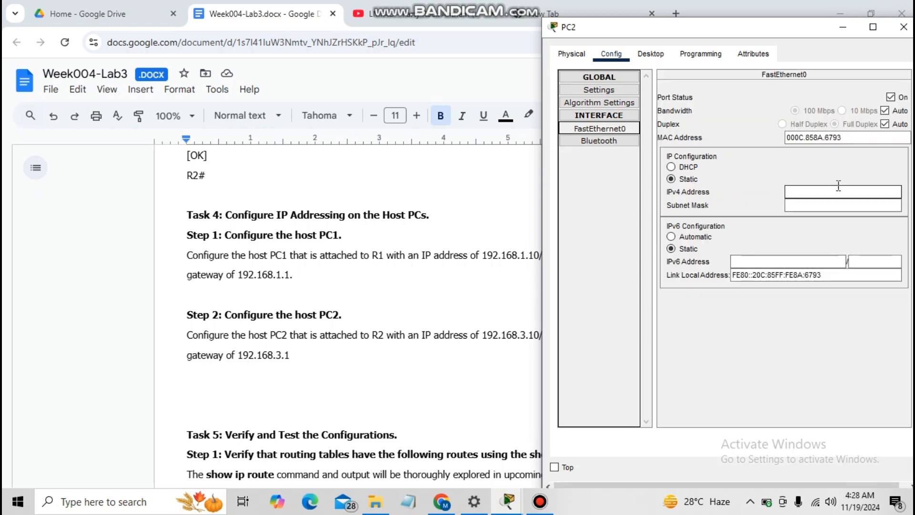
type("192.168")
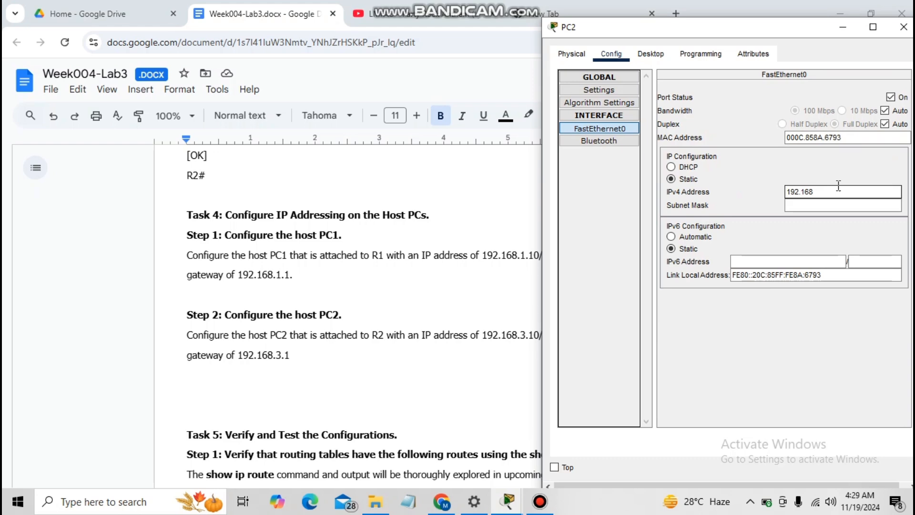
type(".3.10")
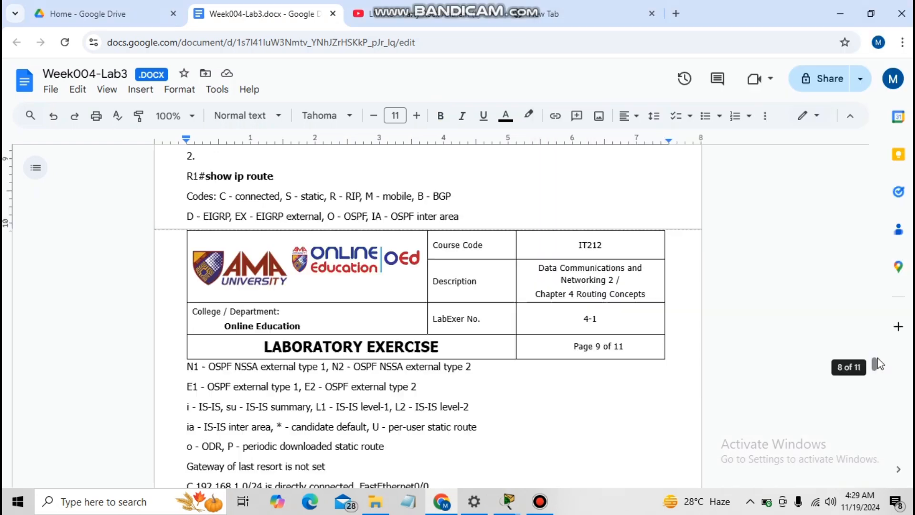
key("alt")
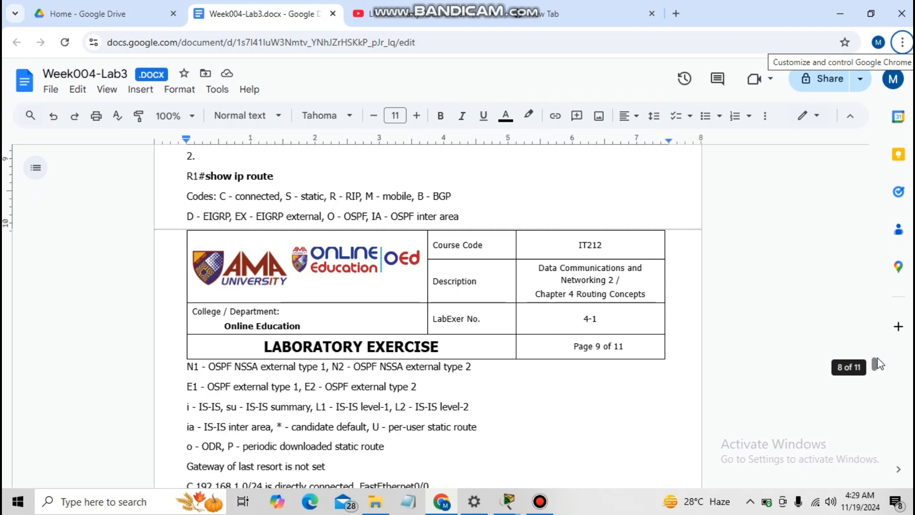
- Scroll the lab document to Step 1 and glance at the network topology
left_click_drag(877, 364, 877, 356)
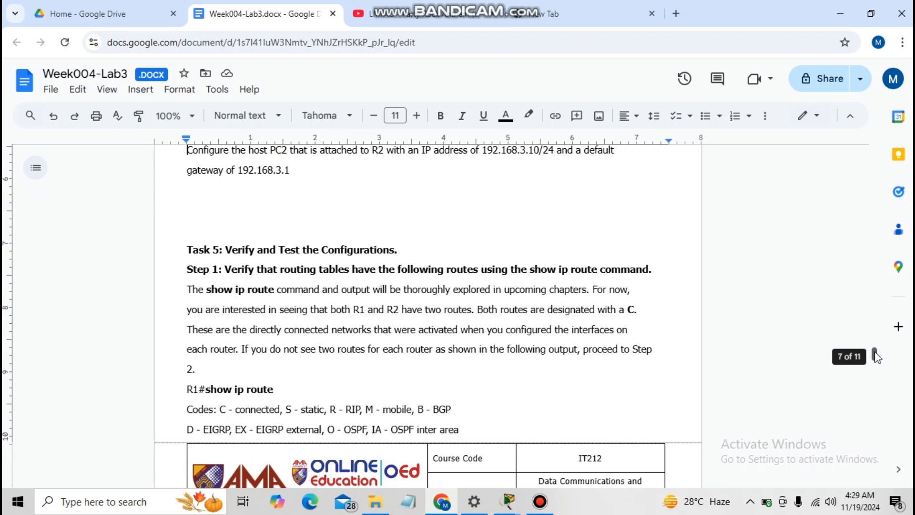
left_click_drag(876, 357, 876, 363)
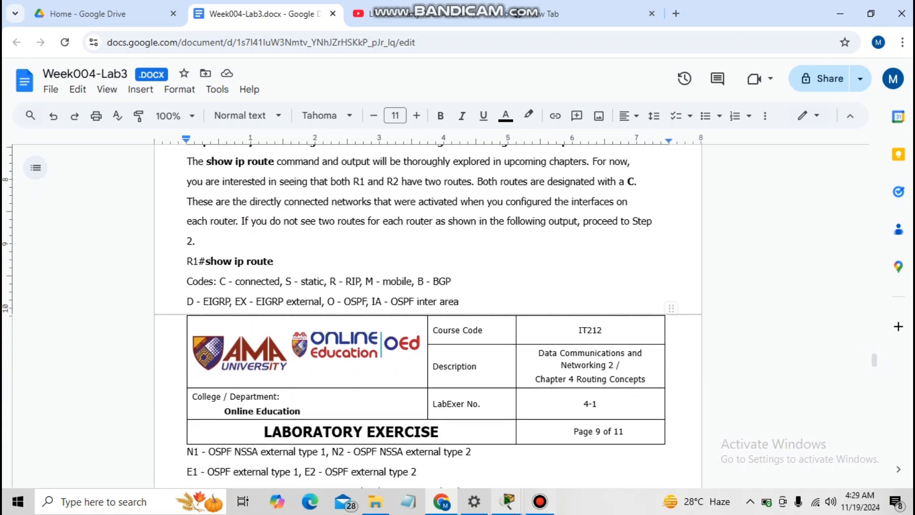
mouse_move(522, 499)
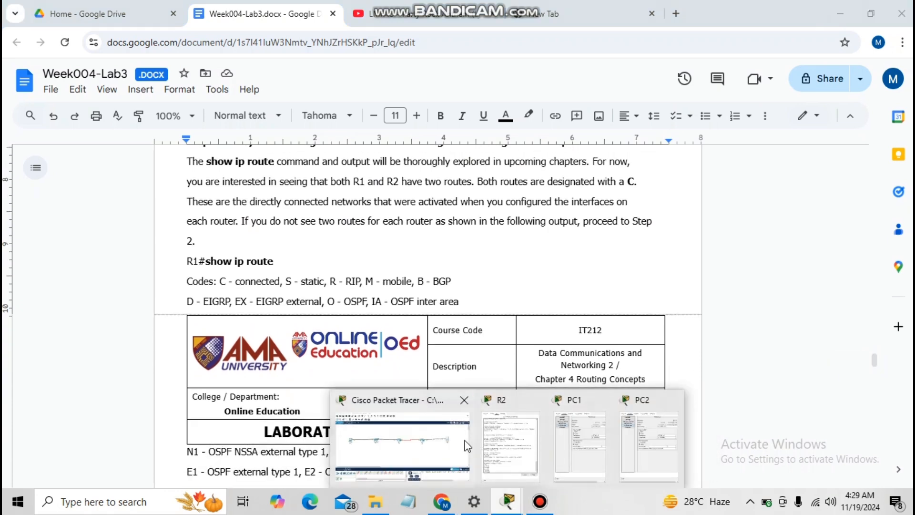
left_click(444, 439)
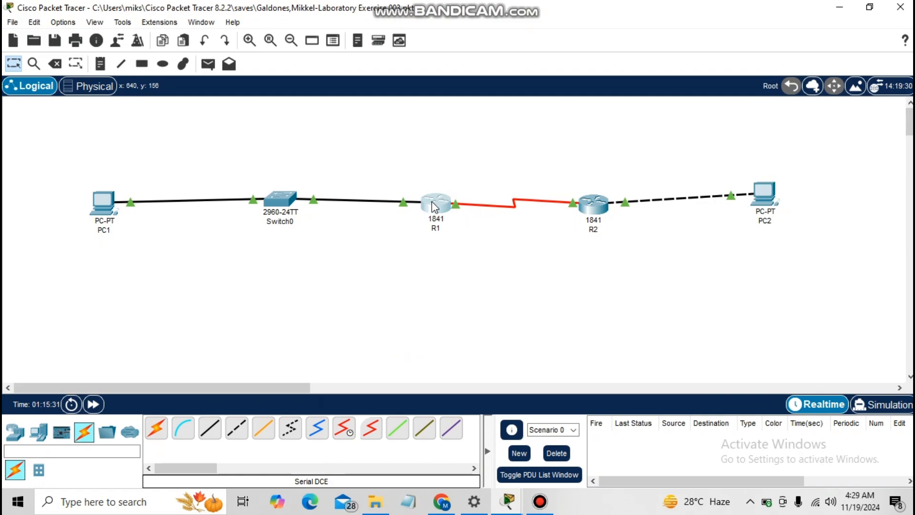
left_click(442, 501)
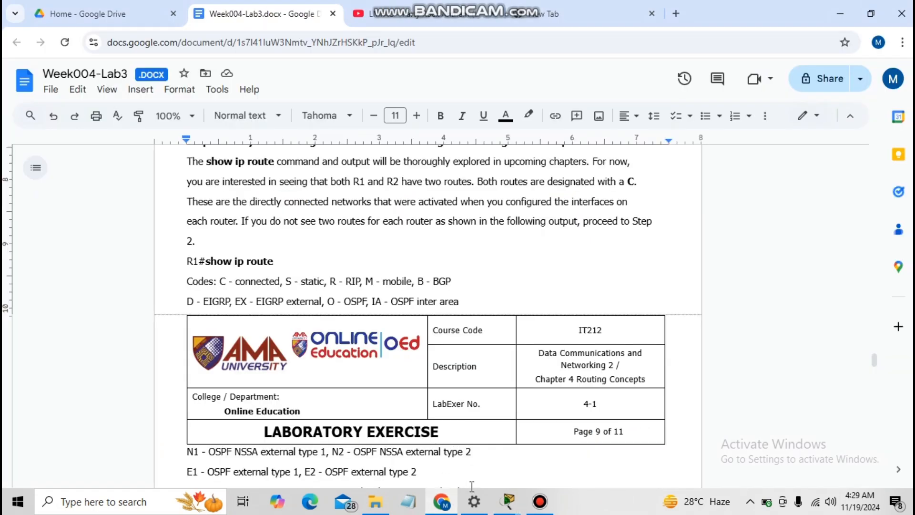
- Run show ip route on R1 with its console beside the instructions
mouse_move(496, 502)
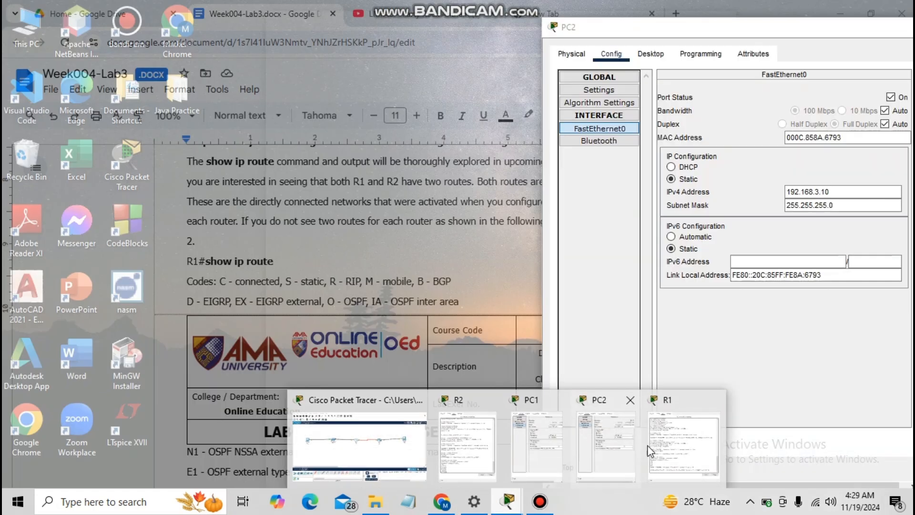
left_click(653, 448)
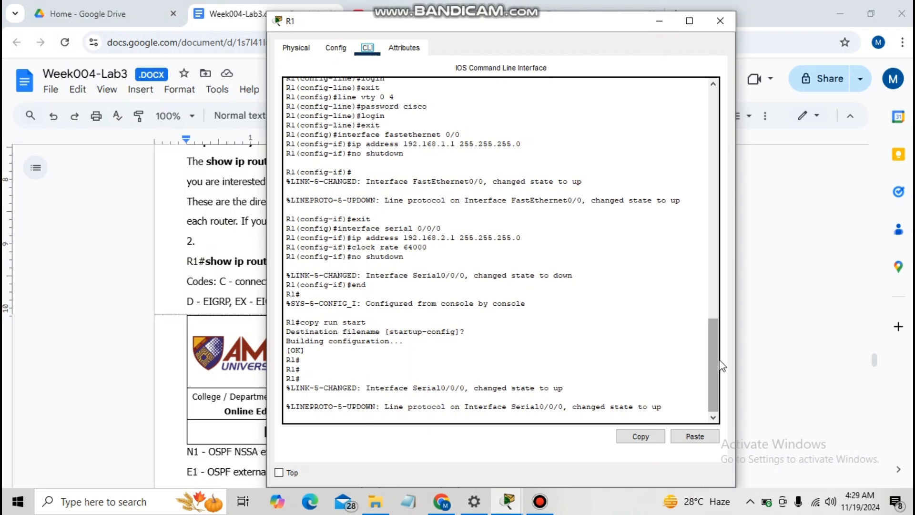
left_click(603, 388)
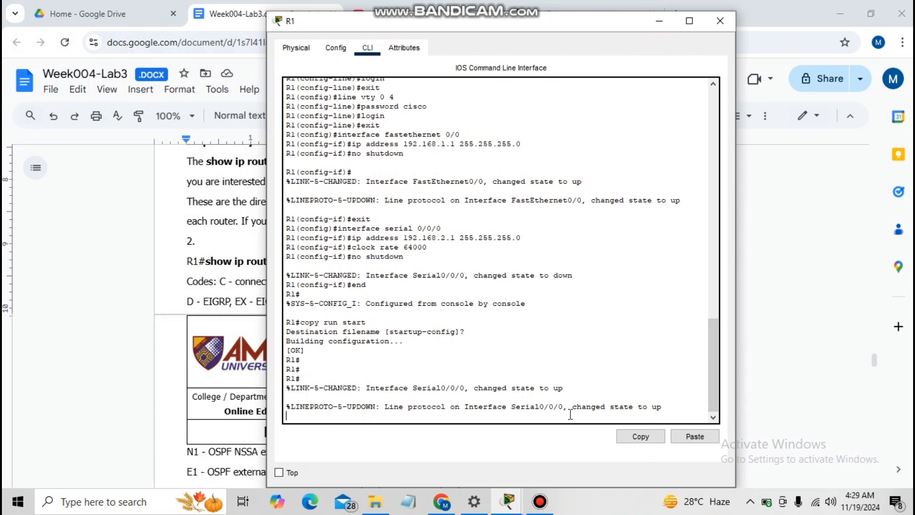
key("Return")
key("Return")
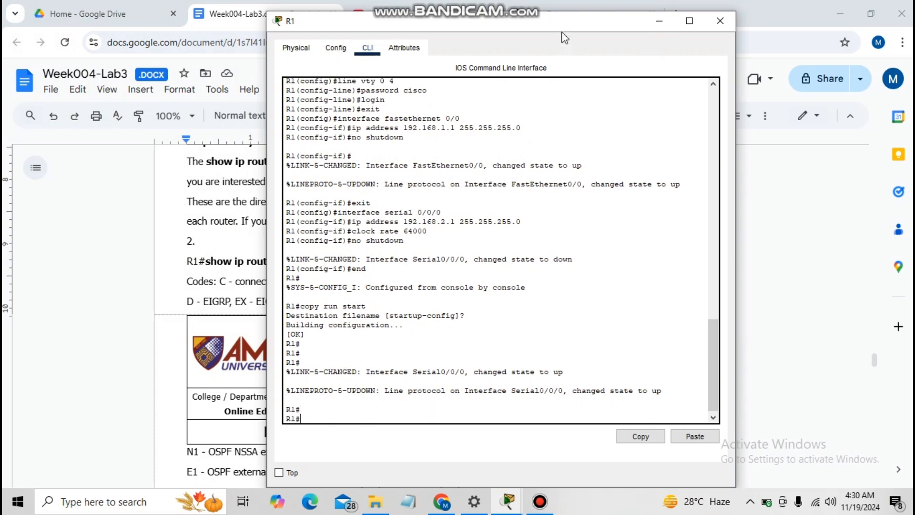
left_click_drag(564, 37, 662, 32)
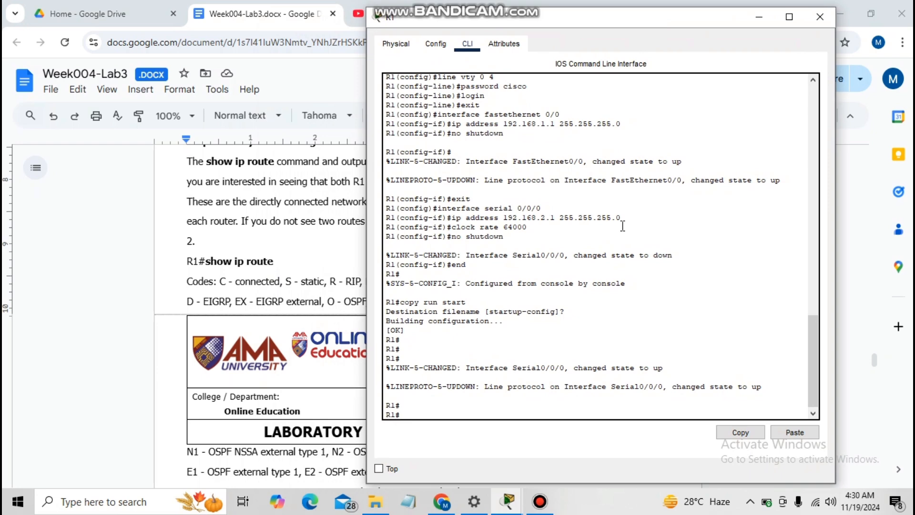
type("show ip route")
key("Return")
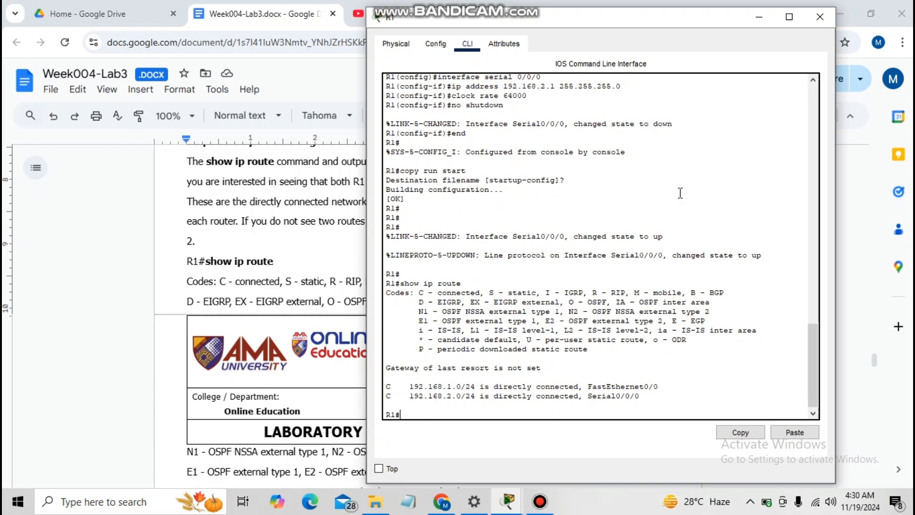
- Open the second router's CLI and attempt hostname R2 outside configuration mode
left_click(95, 305)
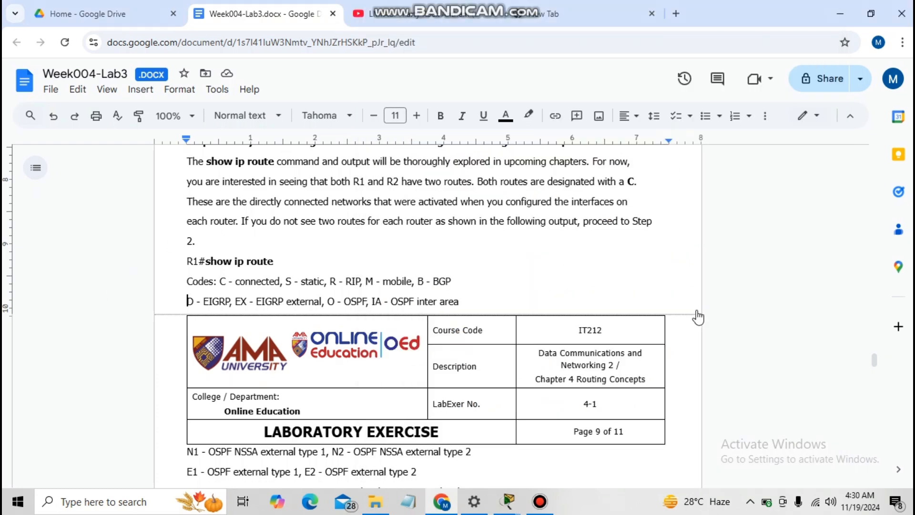
scroll(885, 363, "down", 6)
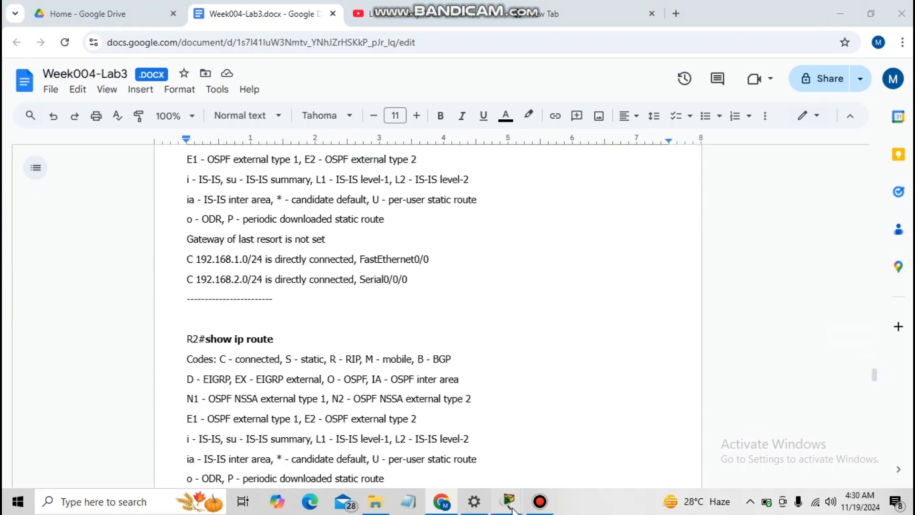
mouse_move(507, 500)
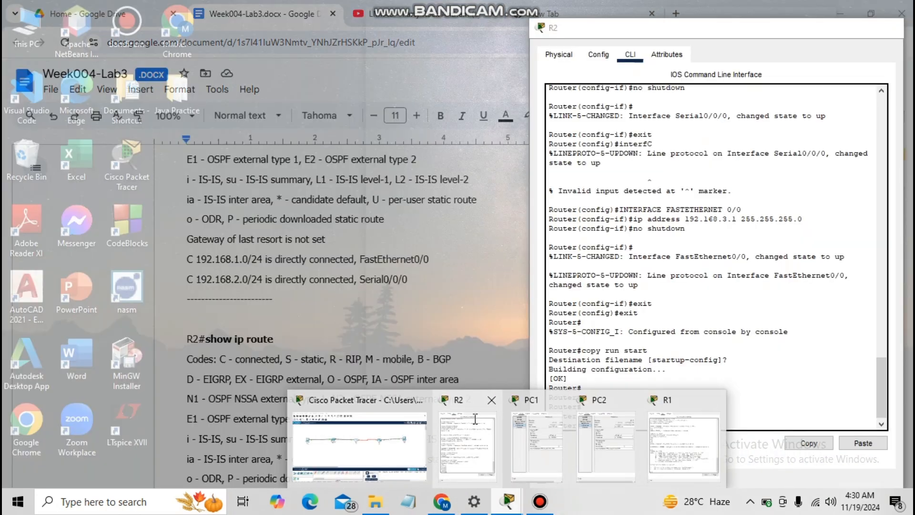
left_click(481, 428)
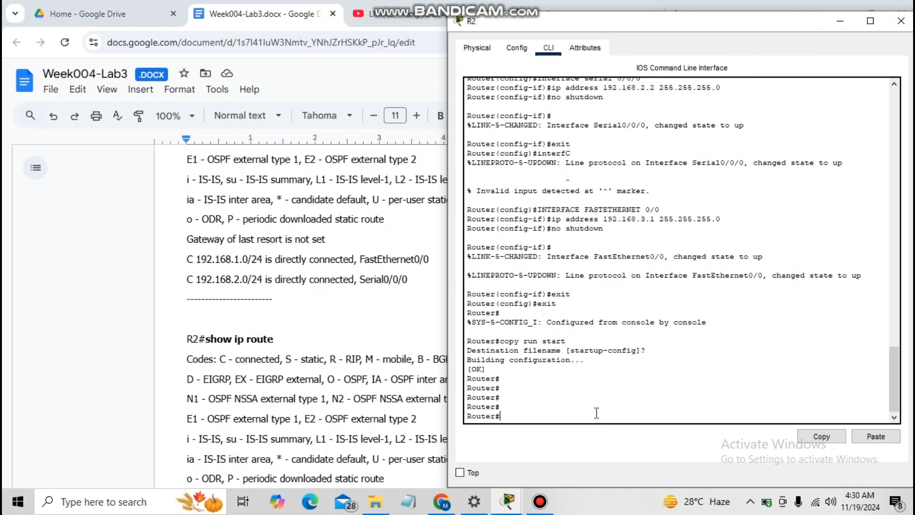
type("shpo")
key("BackSpace")
key("BackSpace")
key("BackSpace")
key("BackSpace")
key("BackSpace")
type("hostname R2")
key("Return")
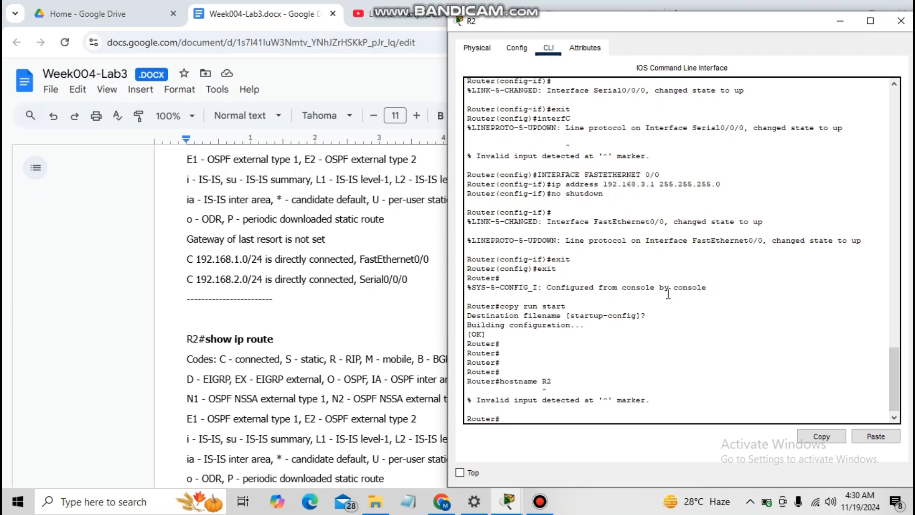
- Rename the router to R2 from global configuration mode, then exit
type("config t")
key("Return")
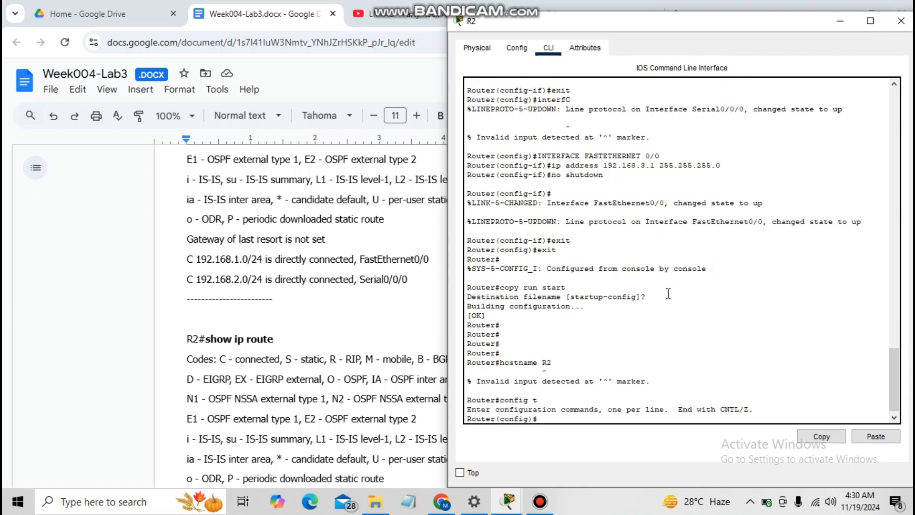
type("hostname R2")
key("Return")
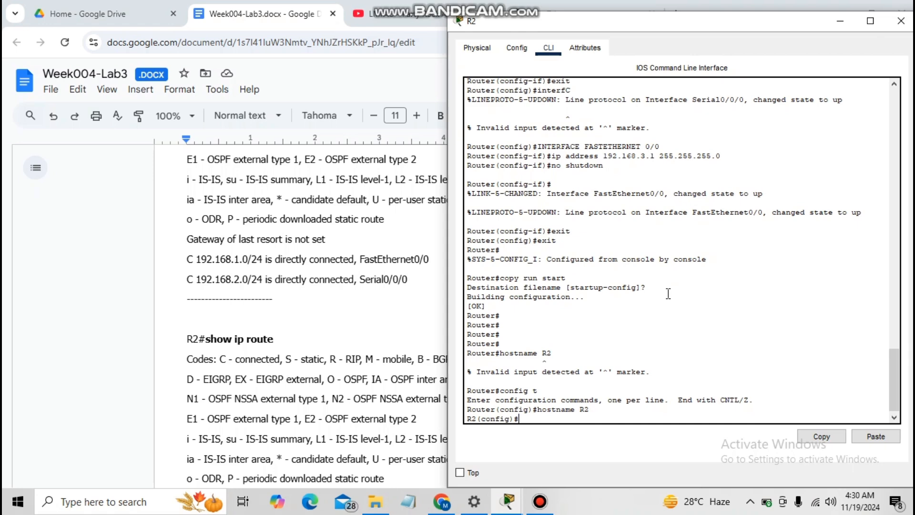
type("exit")
key("Return")
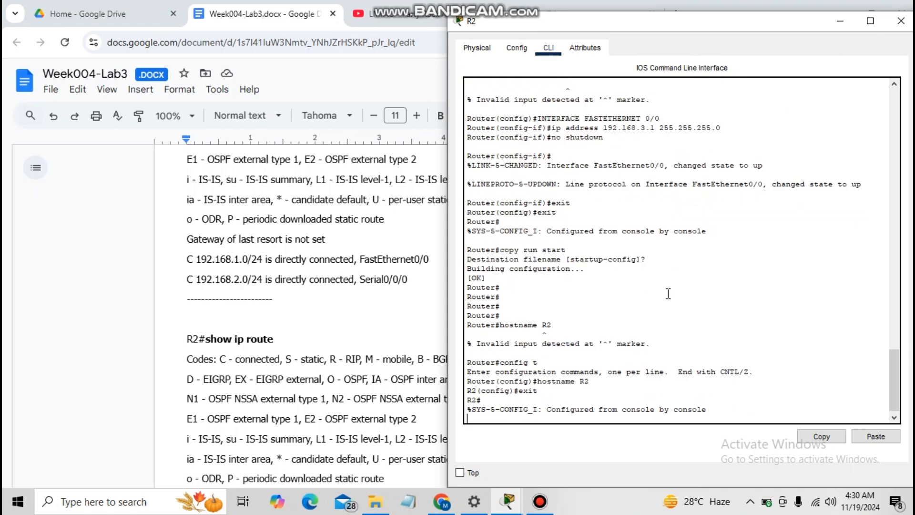
- Save R2's running config to startup-config and display its routing table
key("Return")
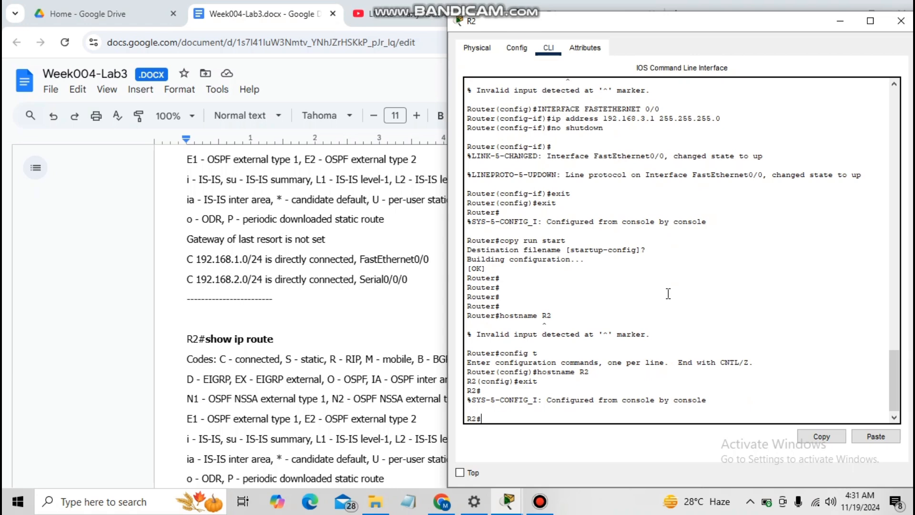
type("copy run start")
key("Return")
key("Return")
key("Return")
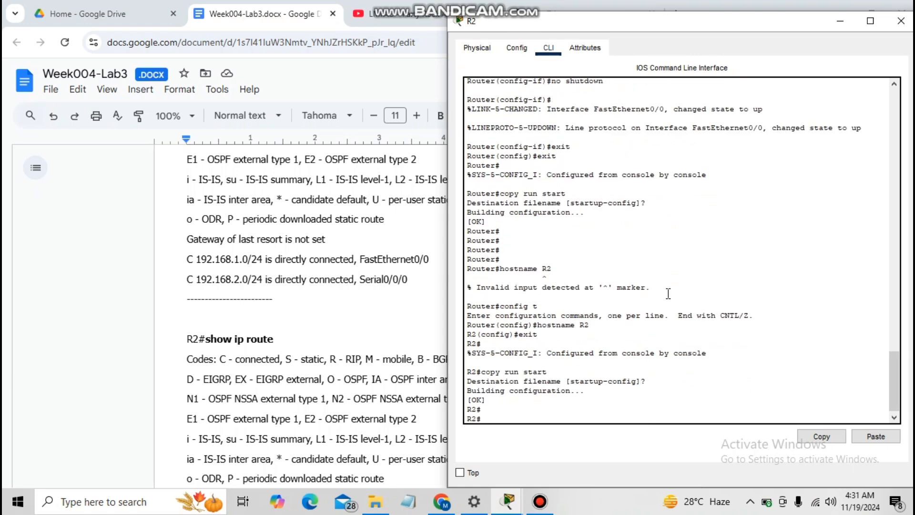
key("Return")
type("show i")
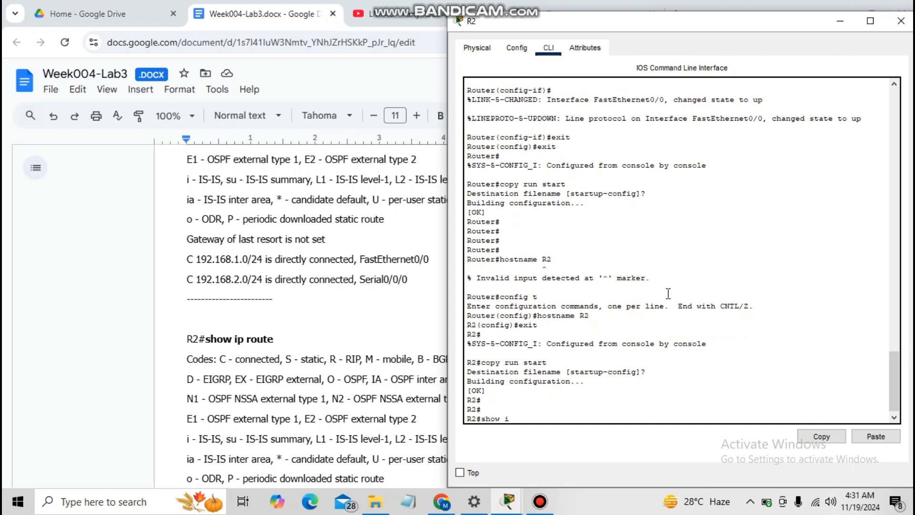
type("p route")
key("Return")
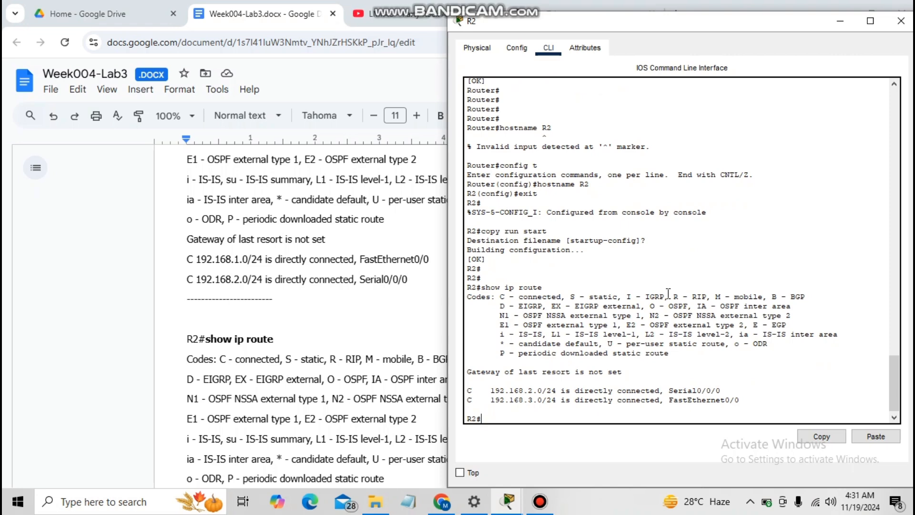
- Ping 192.168.3.1 from PC1's command prompt, getting Destination host unreachable
left_click(70, 393)
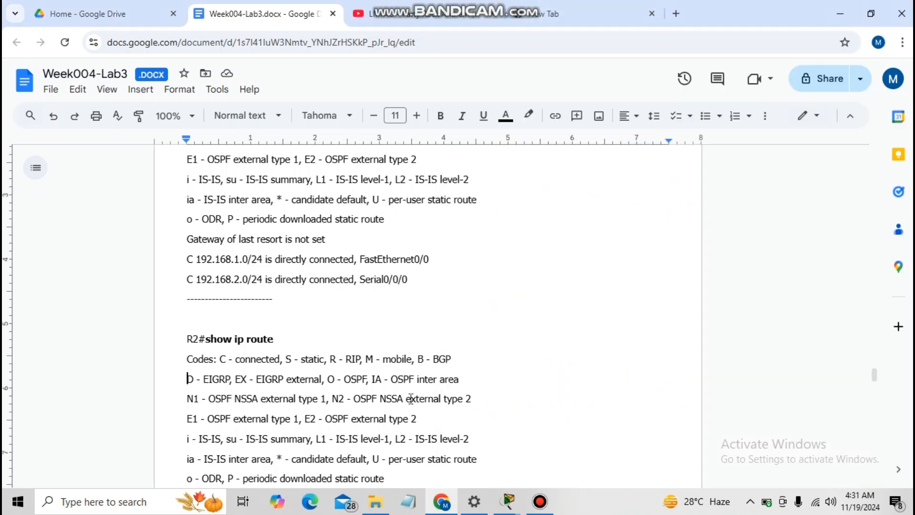
left_click_drag(875, 375, 882, 402)
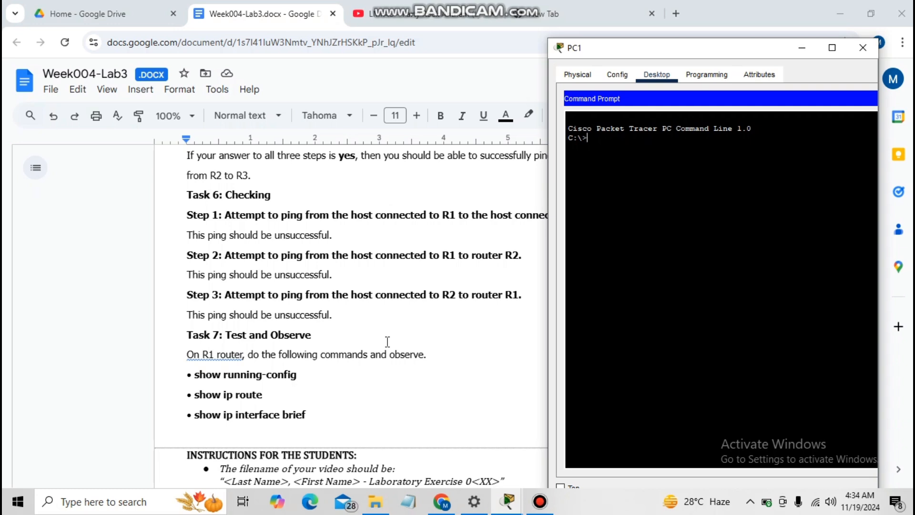
left_click_drag(656, 50, 639, 76)
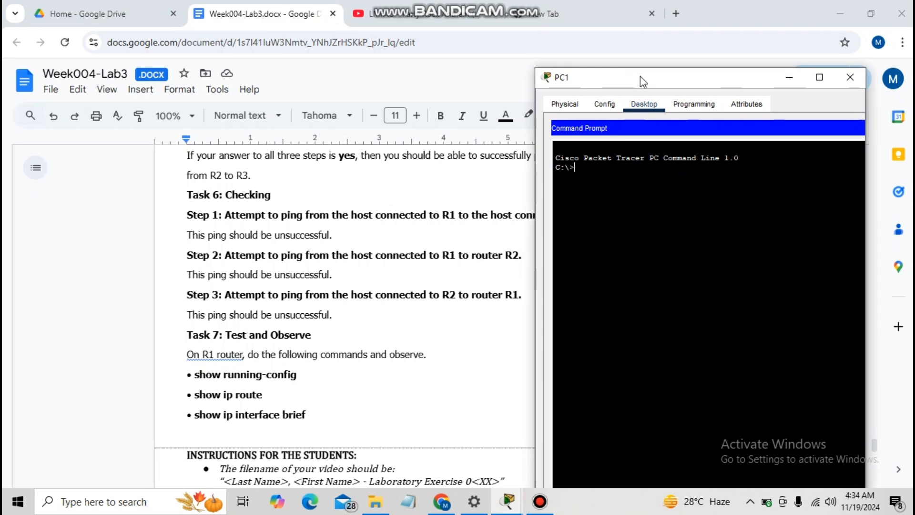
type("ping ")
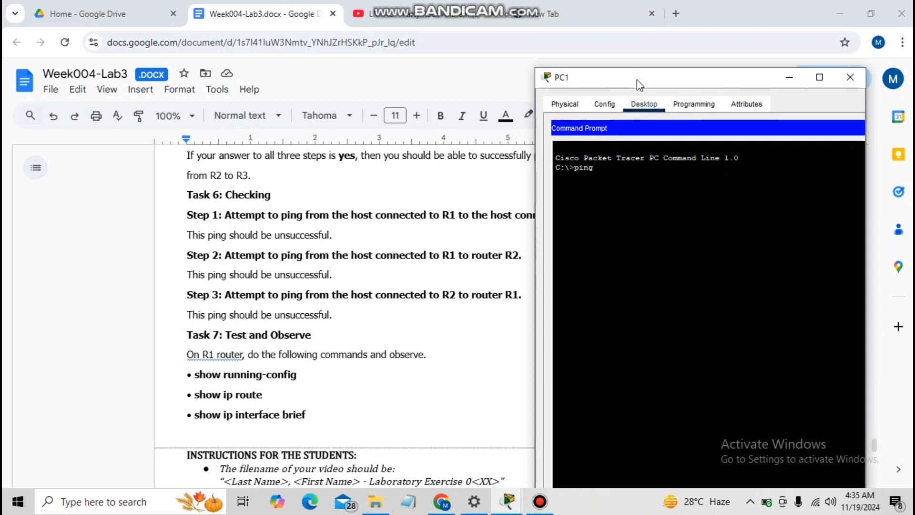
type("192.168.3.13.")
key("Return")
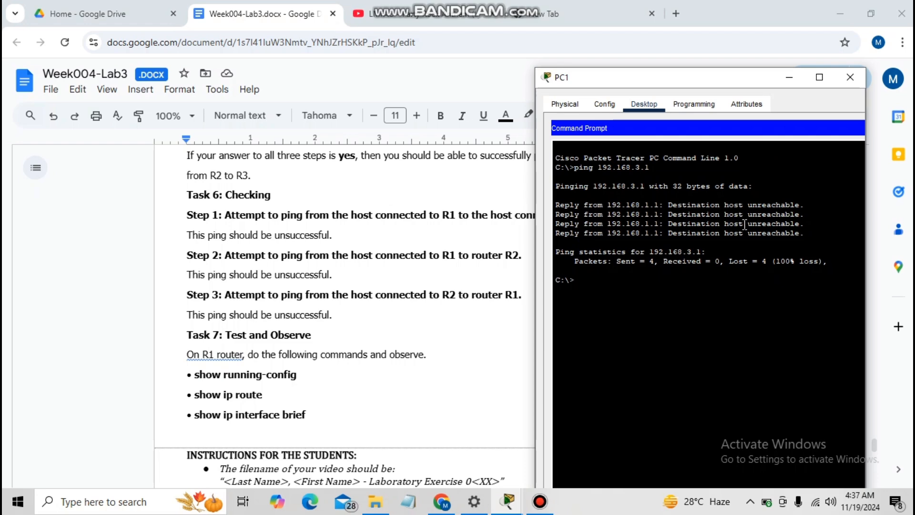
key("alt+Tab")
- Check R2's FastEthernet0/0 and Serial0/0/0 interface settings
left_click(521, 48)
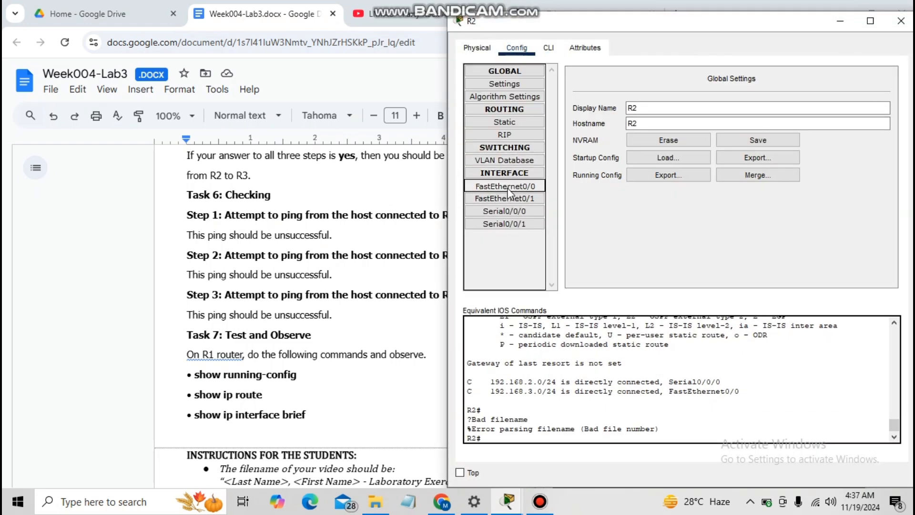
left_click(508, 190)
left_click(508, 190)
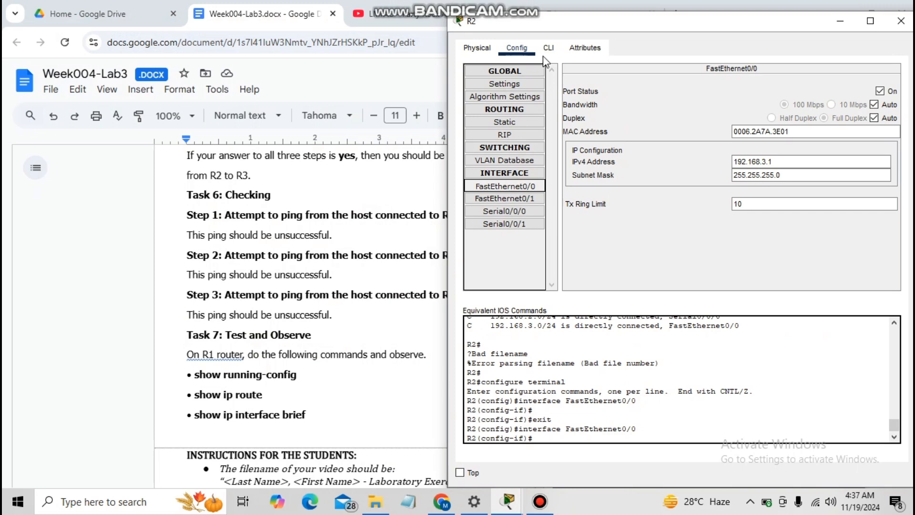
double_click(501, 213)
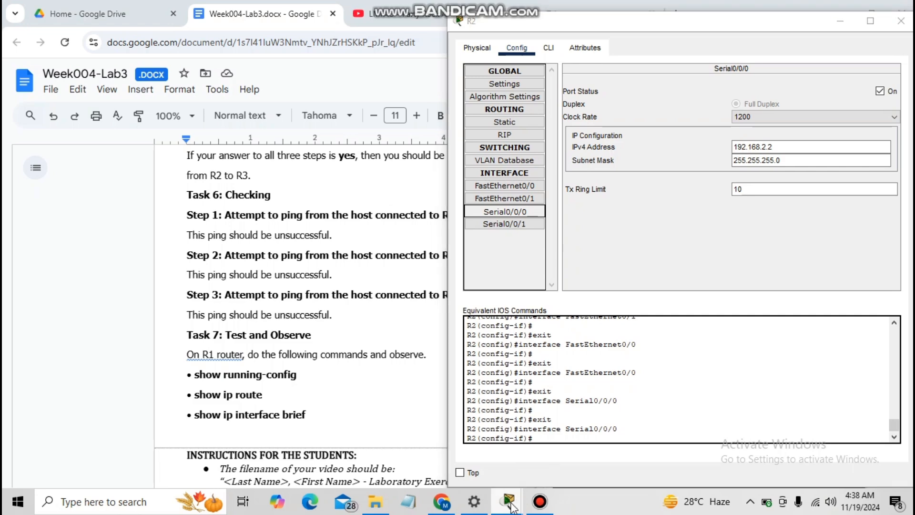
- Ping 192.168.2.2 from PC1 and note the timeouts
mouse_move(509, 501)
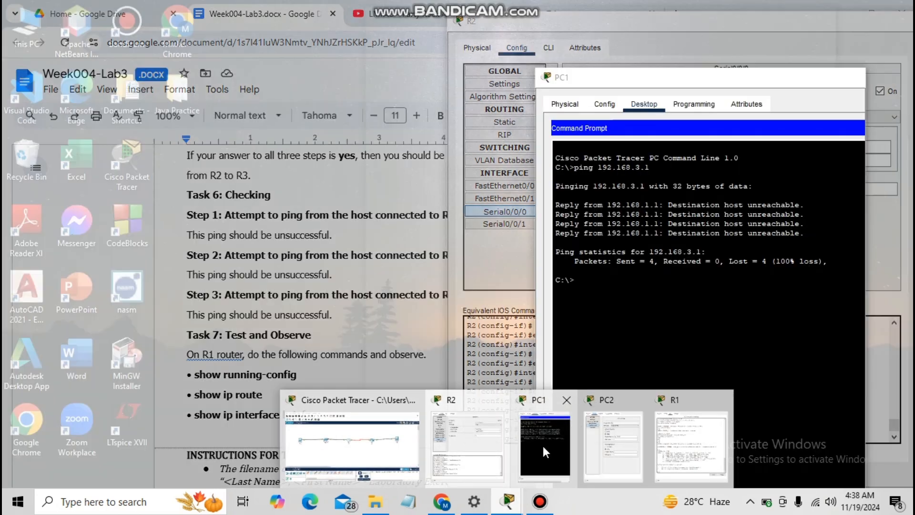
left_click(542, 445)
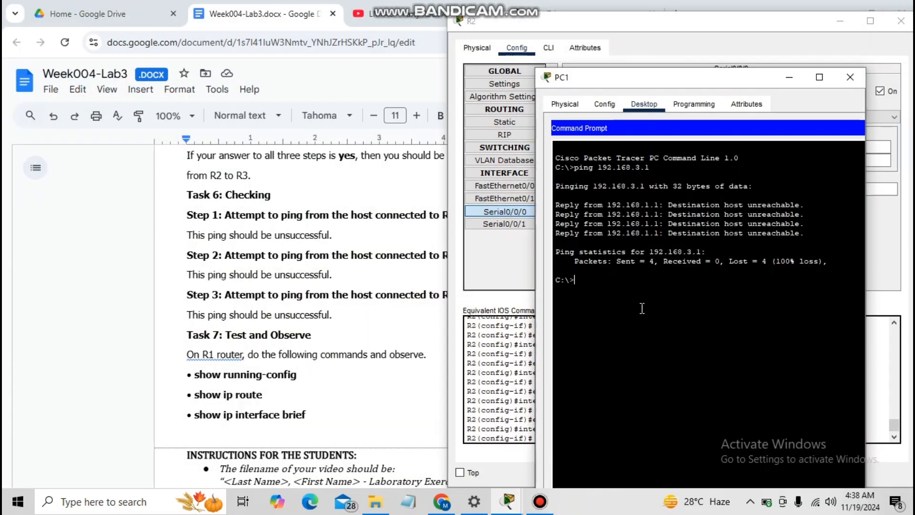
type("ping 192.168.2.2")
key("Return")
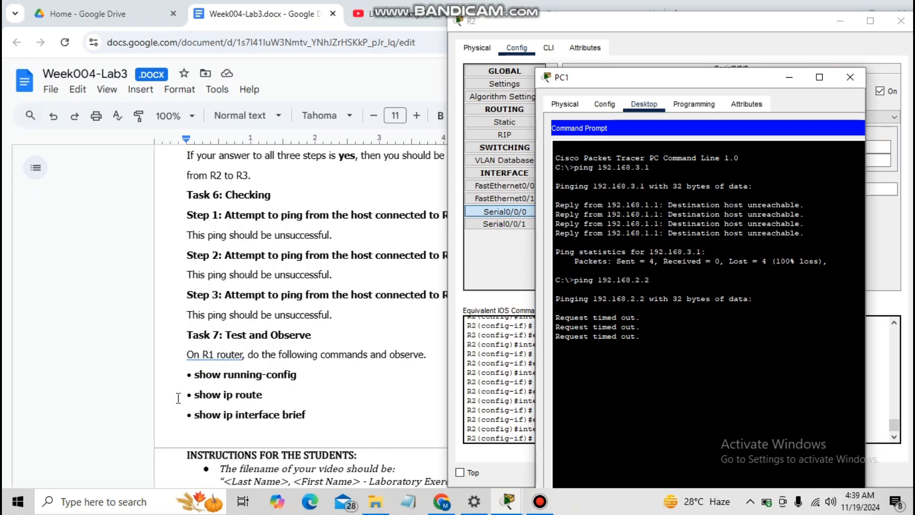
left_click(110, 322)
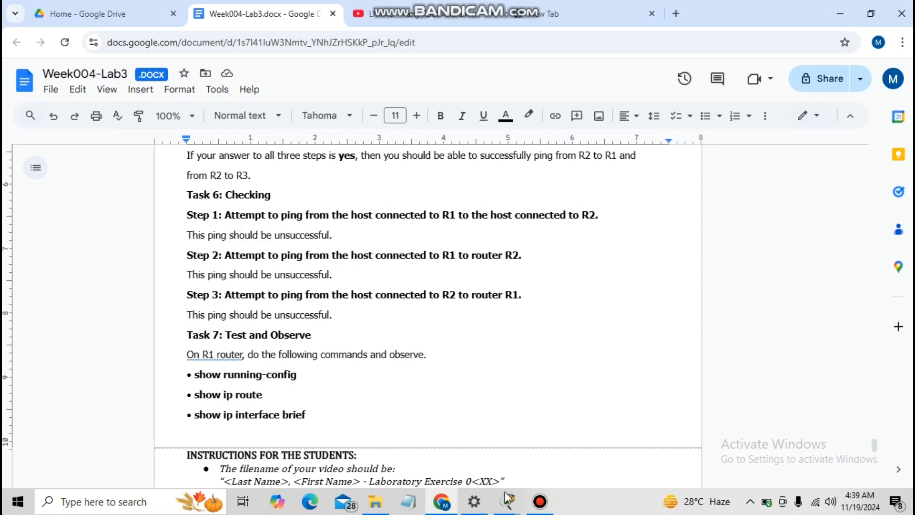
- Open PC2's command prompt and check R1's Serial0/0/0 address
mouse_move(508, 501)
left_click(613, 438)
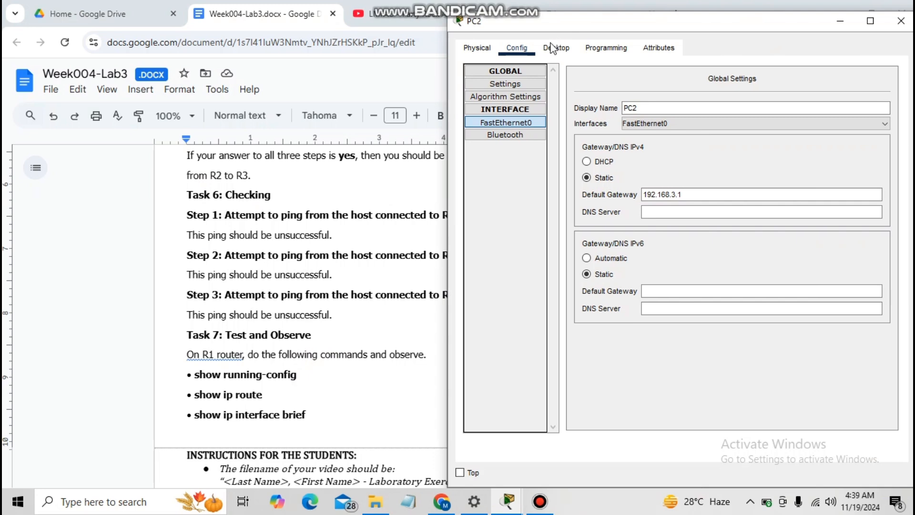
mouse_move(593, 1)
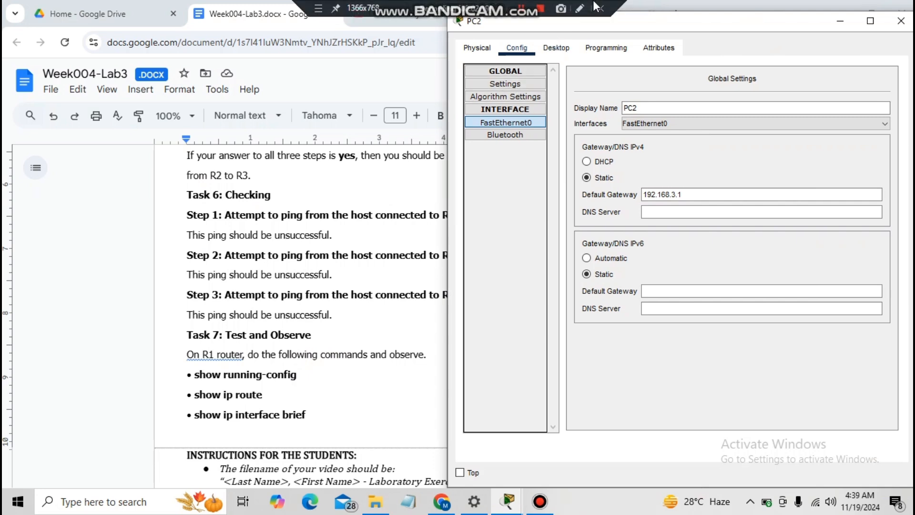
left_click(554, 49)
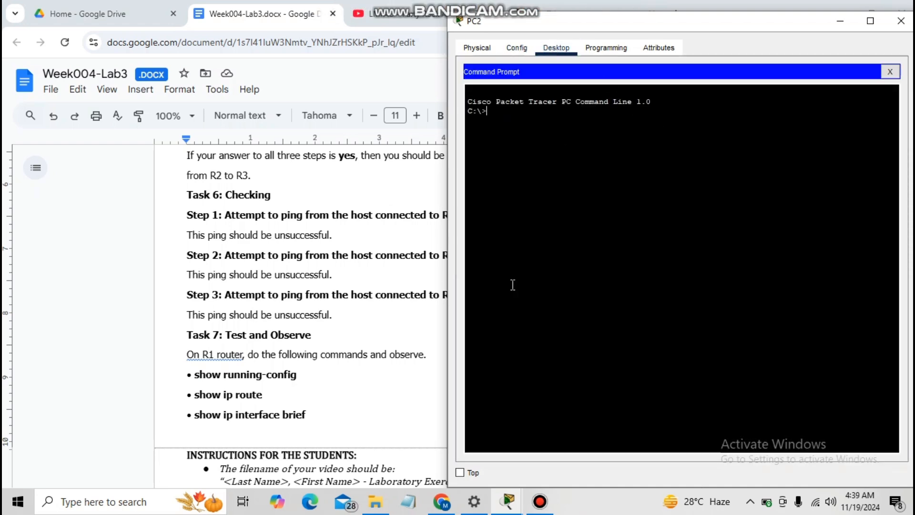
mouse_move(507, 501)
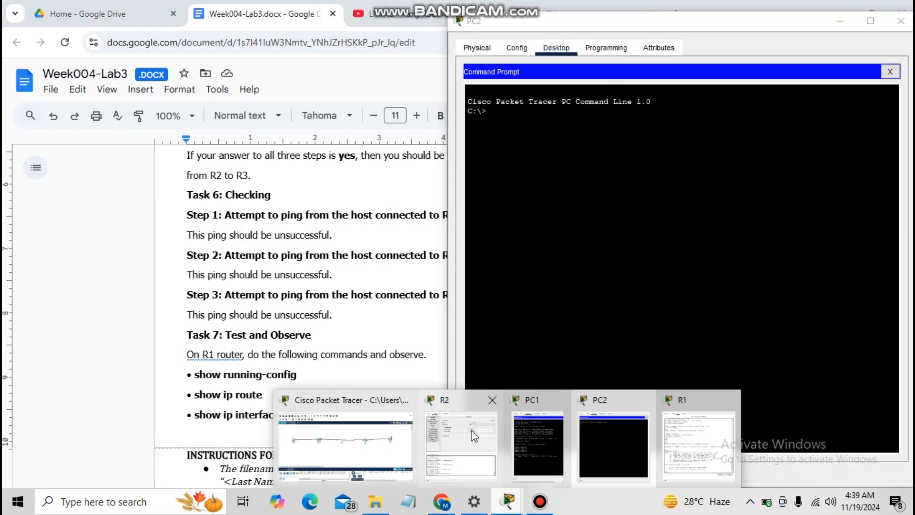
left_click(674, 444)
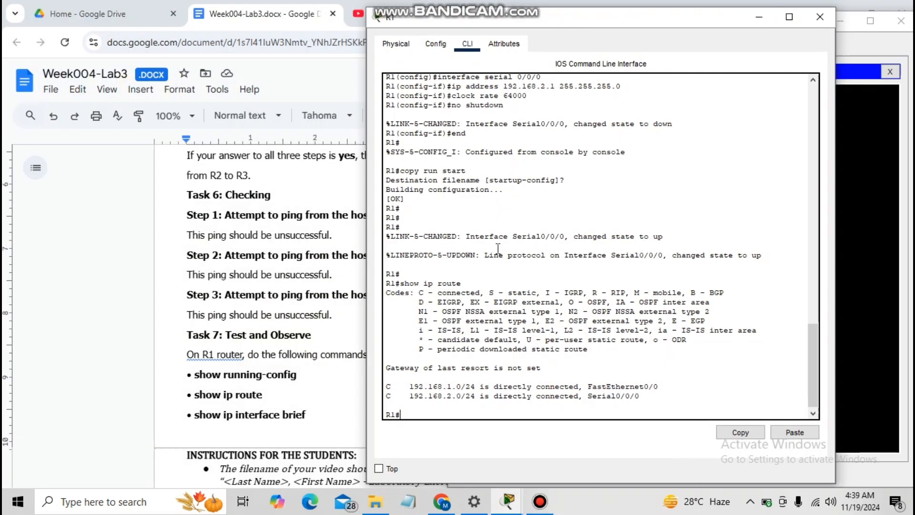
left_click(434, 44)
left_click(423, 206)
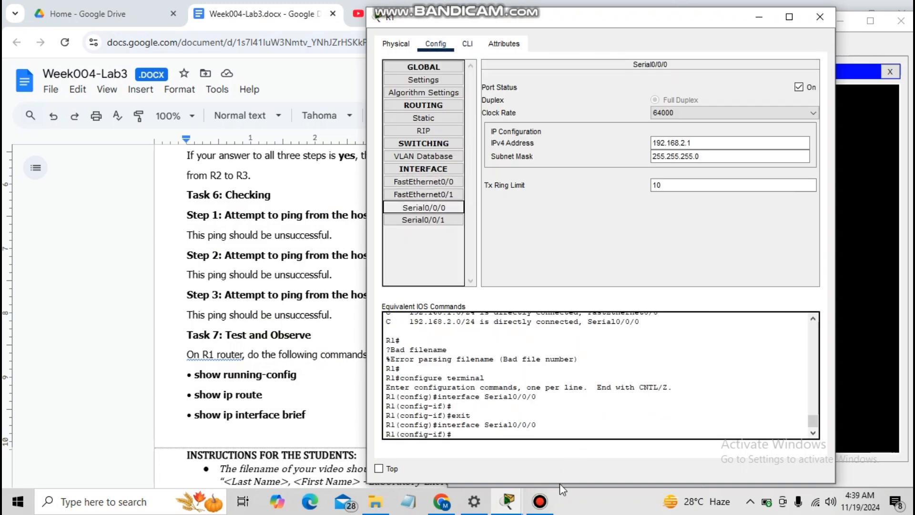
- Ping 192.168.2.1 from PC2 and note the timeout
left_click(883, 171)
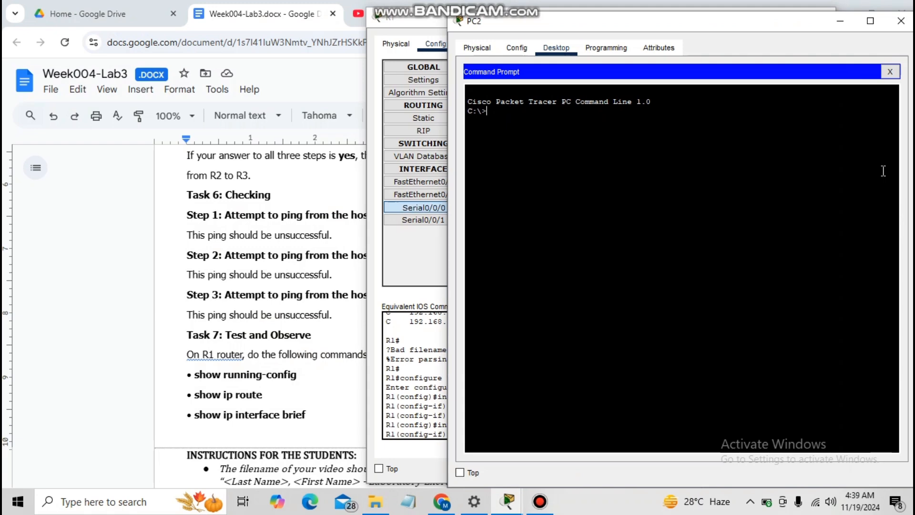
type("ping 192.168.2.1")
key("Return")
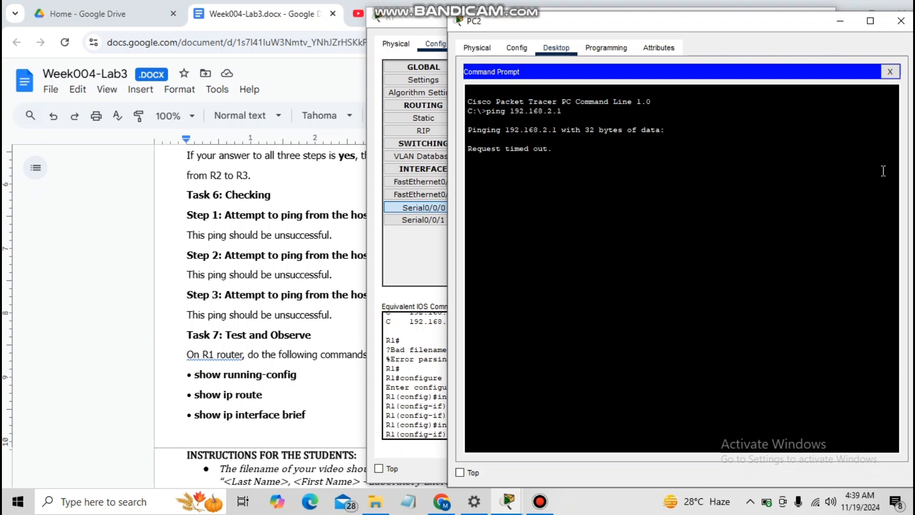
left_click(68, 239)
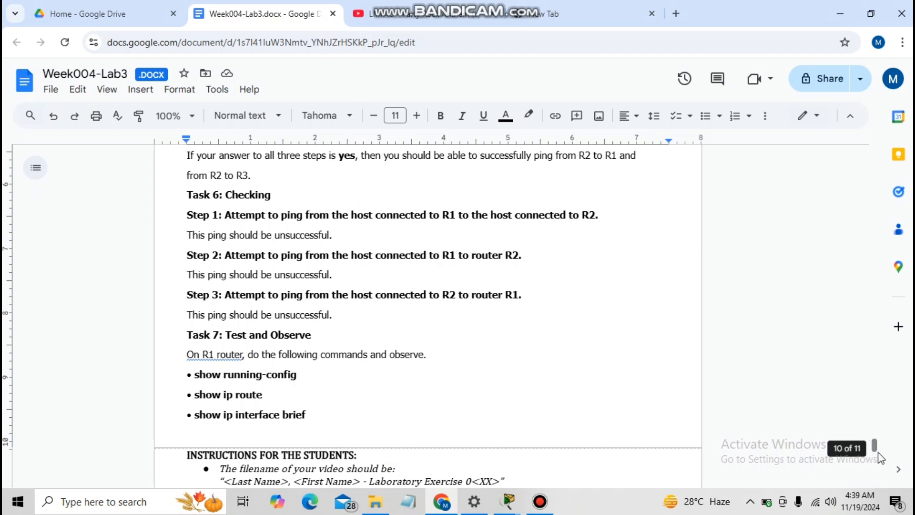
- Scroll the lab document to the last page and bring up R1's CLI
left_click_drag(875, 451, 876, 459)
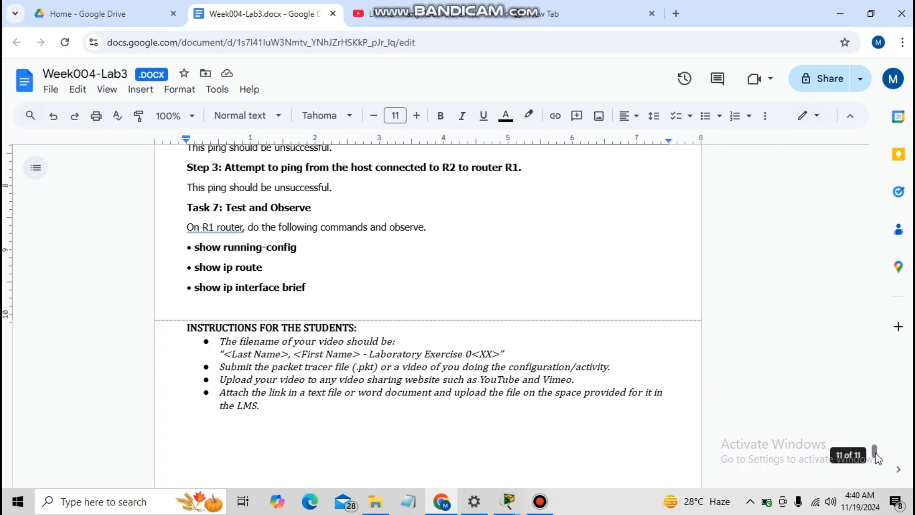
left_click(508, 501)
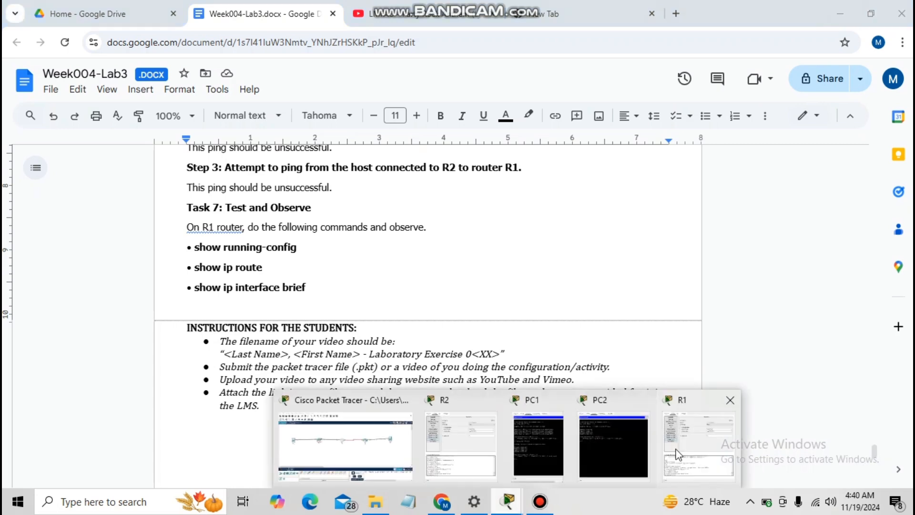
left_click(679, 455)
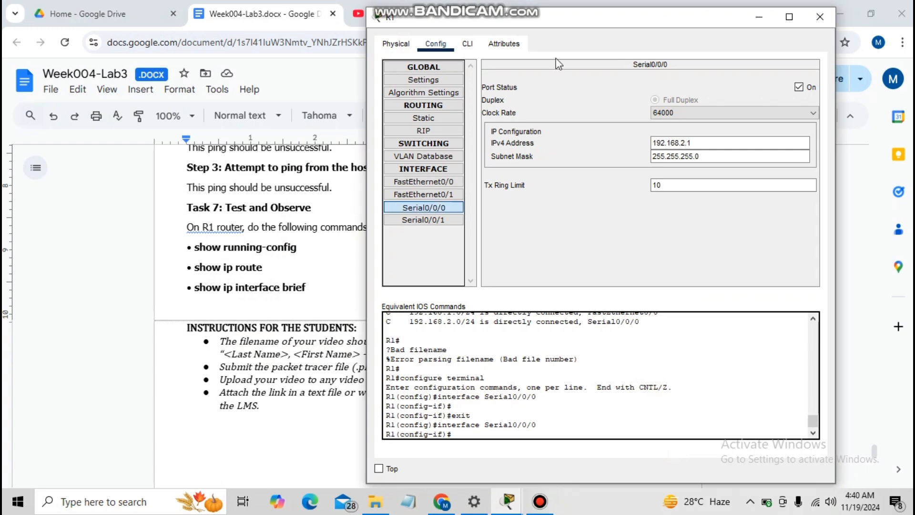
left_click(469, 46)
- Exit R1's configuration modes twice and run show running-config
type("exit")
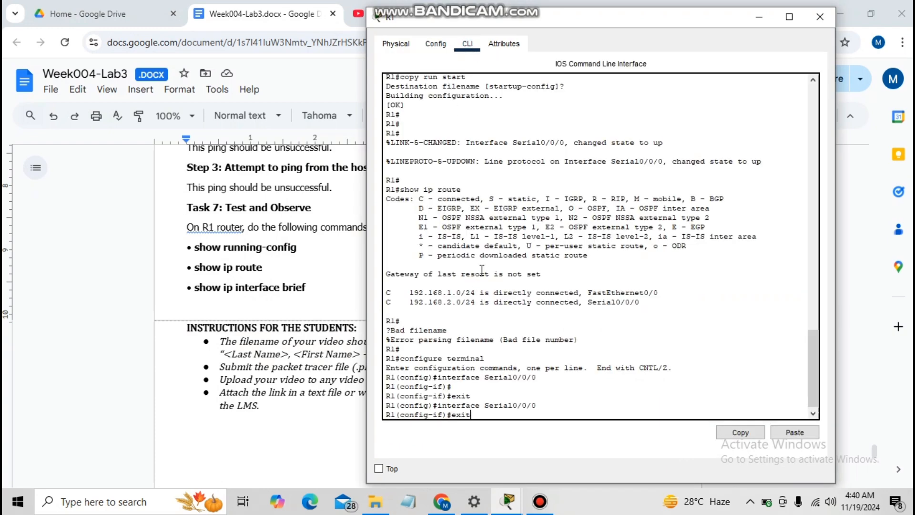
key("Return")
type("exit")
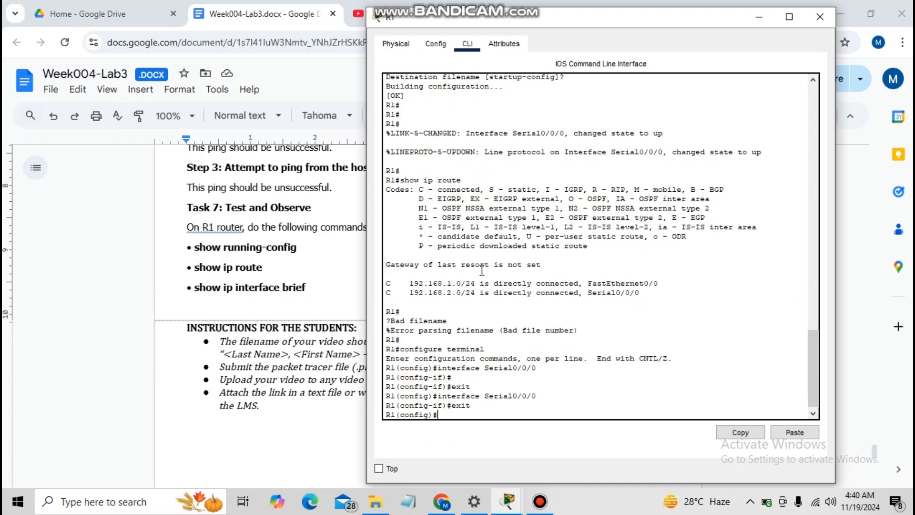
key("Return")
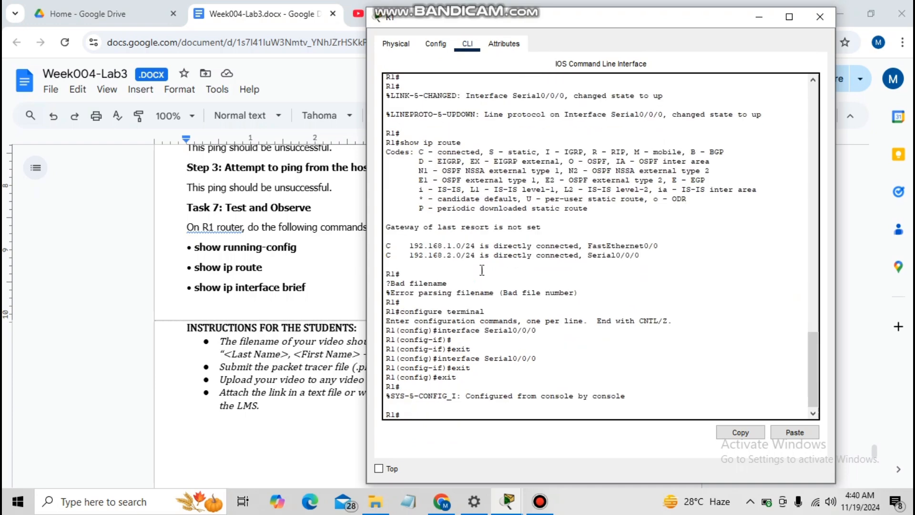
type("show running-config")
key("Return")
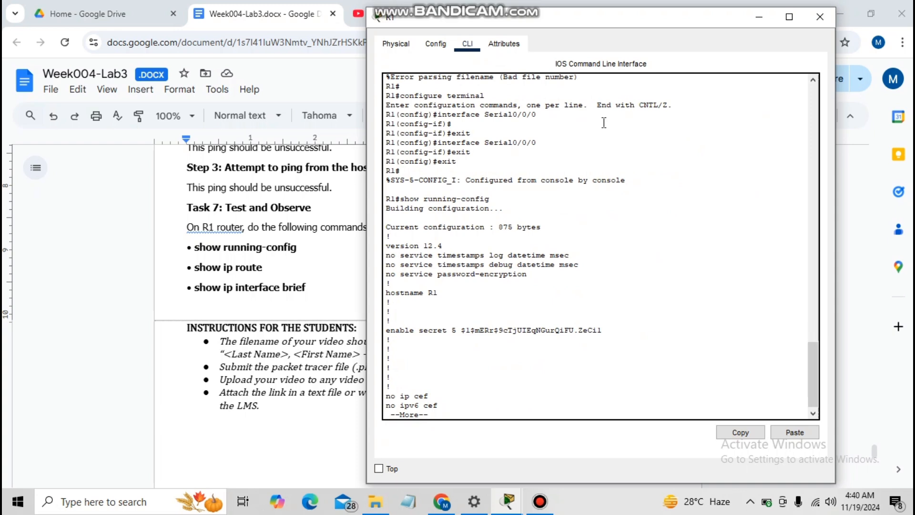
- Page through R1's running config, then run show ip route and show ip interface brief
key("Return")
key("Return")
key("Return")
key("Return")
key("Return")
key("Return")
key("Return")
key("Return")
key("Return")
key("Return")
key("Return")
key("Return")
key("Return")
key("Return")
key("Return")
key("Return")
key("Return")
key("Return")
key("Return")
key("Return")
key("Return")
key("Return")
key("Return")
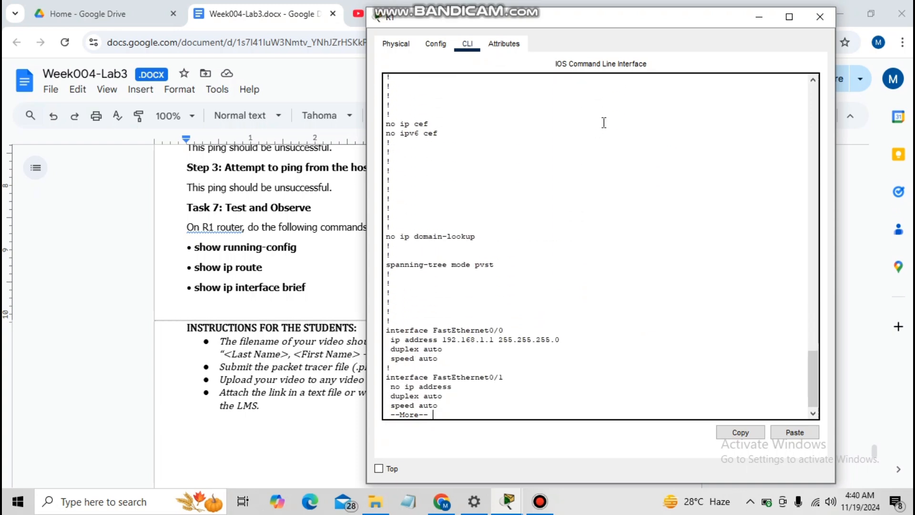
key("Return")
key("Return")
key("Return")
key("Return")
key("Return")
key("Return")
key("Return")
key("Return")
key("Return")
key("Return")
key("Return")
key("Return")
key("Return")
key("Return")
key("Return")
key("Return")
key("Return")
key("Return")
key("Return")
key("Return")
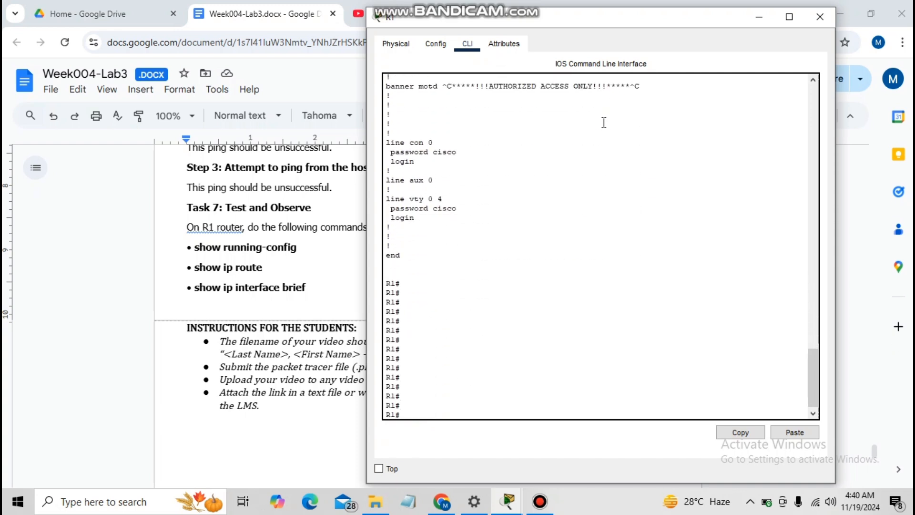
type("show ip route")
key("Return")
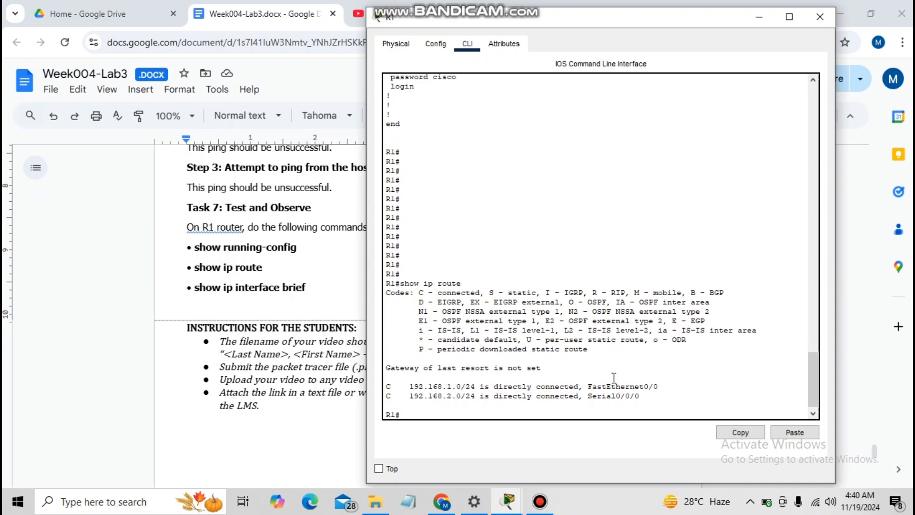
type("show ip interface brief")
key("Return")
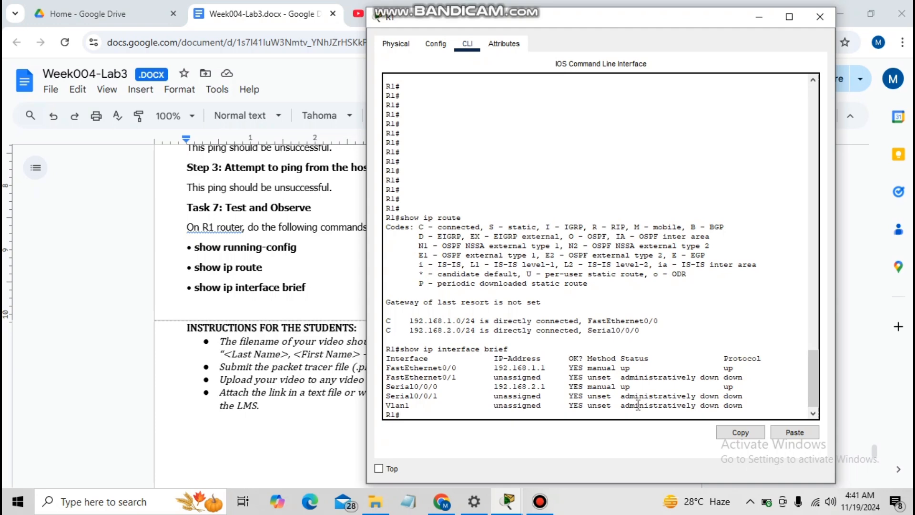
- Switch to the main topology window showing PC1, Switch0, R1, R2 and PC2
left_click(508, 501)
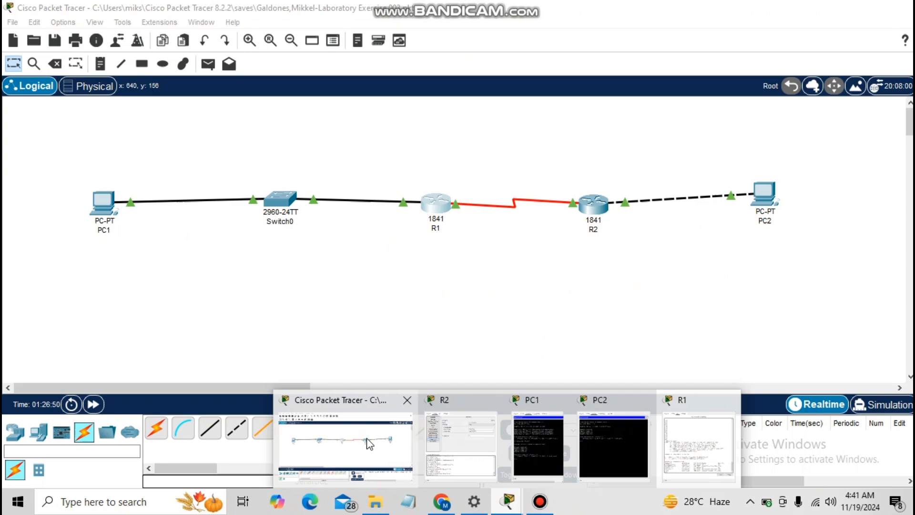
left_click(397, 433)
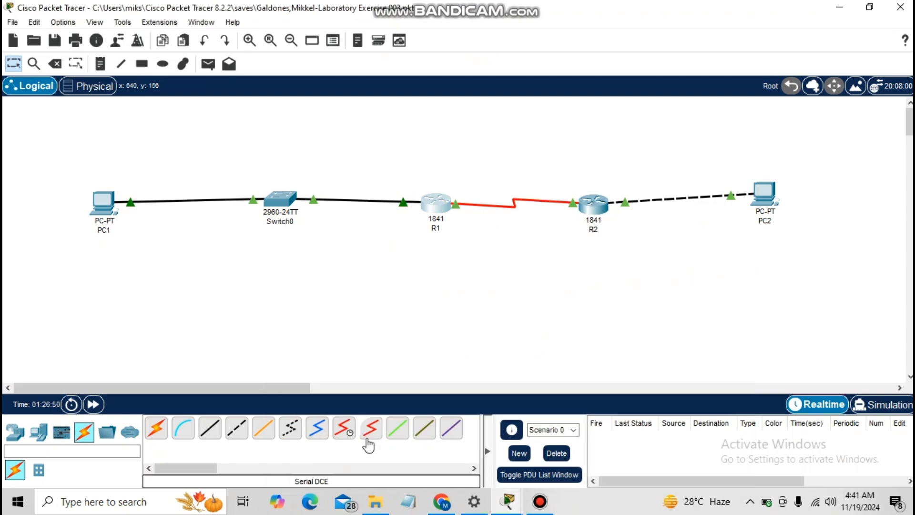